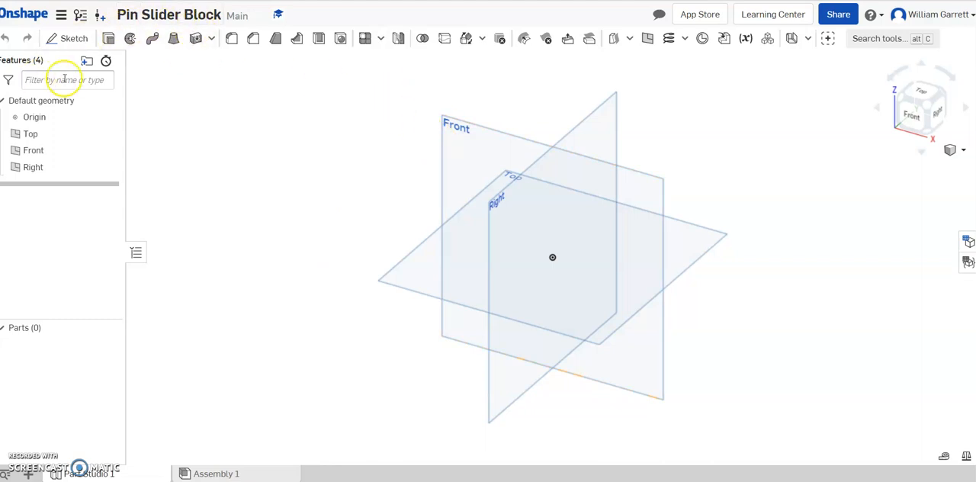
Start Sketch 1 on the Front plane, viewed normal, with a first rectangle attempt cancelled.
{"action": "left_click", "coordinate": [74, 39]}
{"action": "left_click", "coordinate": [508, 154]}
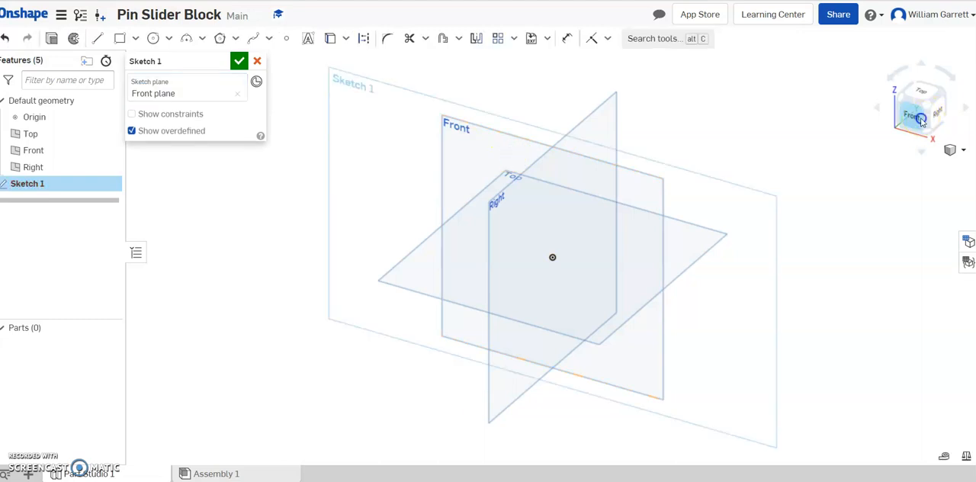
{"action": "left_click", "coordinate": [907, 120]}
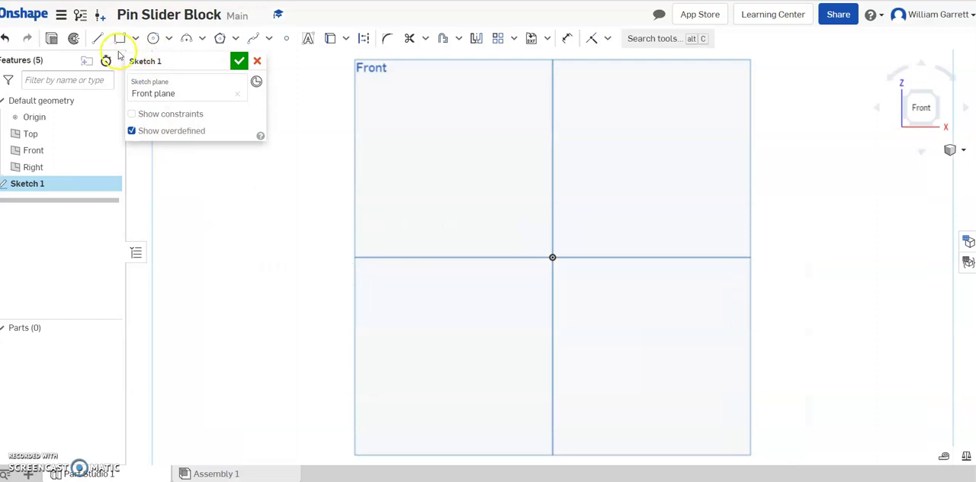
{"action": "left_click", "coordinate": [120, 38]}
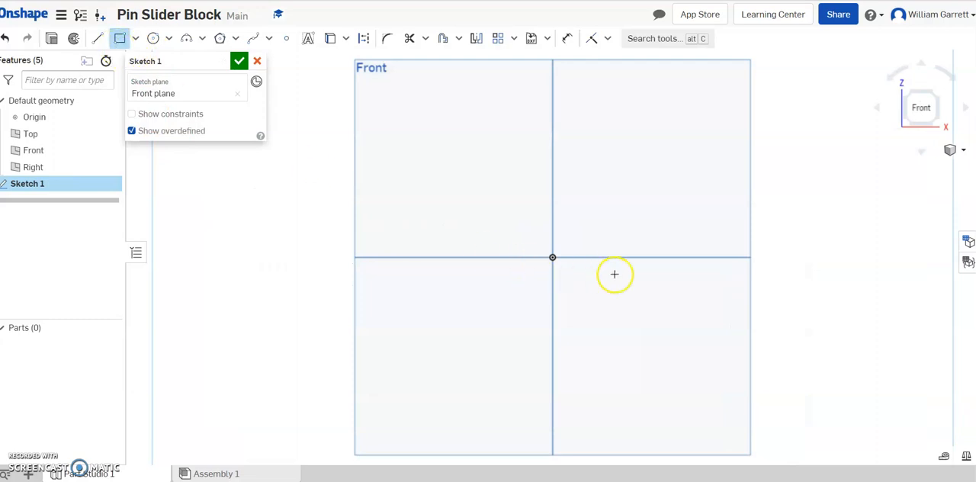
{"action": "left_click", "coordinate": [550, 261]}
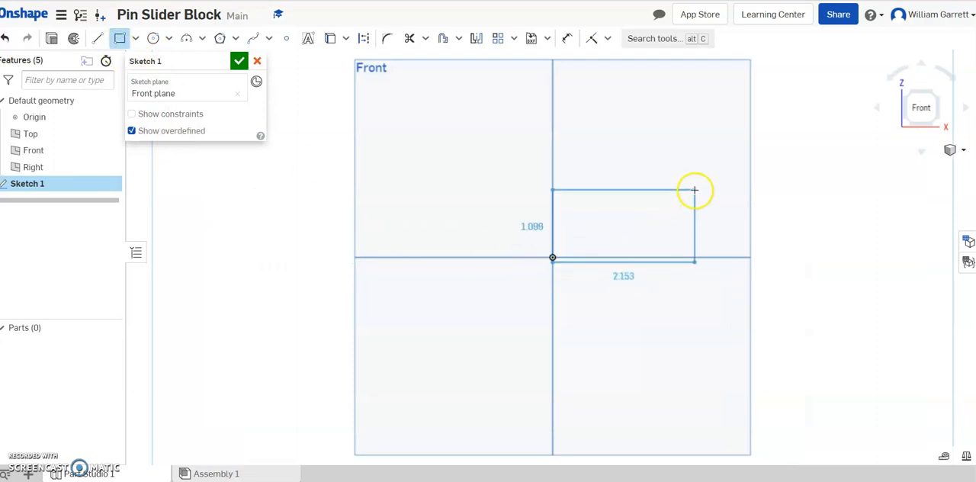
{"action": "key", "text": "Escape"}
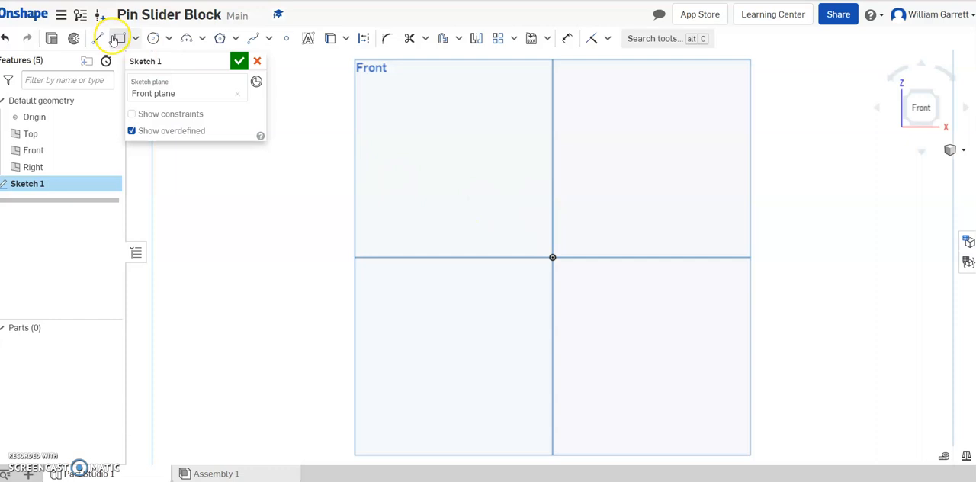
Draw a 1.75 by 0.375 corner rectangle from the origin and finish Sketch 1.
{"action": "left_click", "coordinate": [120, 38]}
{"action": "left_click", "coordinate": [553, 258]}
{"action": "left_click", "coordinate": [661, 196]}
{"action": "type", "text": "1.7"}
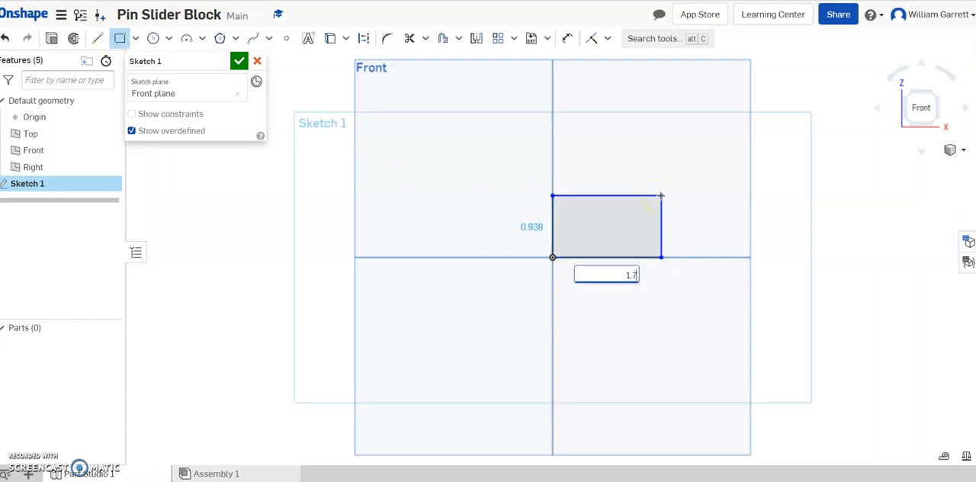
{"action": "type", "text": "5"}
{"action": "key", "text": "Tab"}
{"action": "type", "text": "3"}
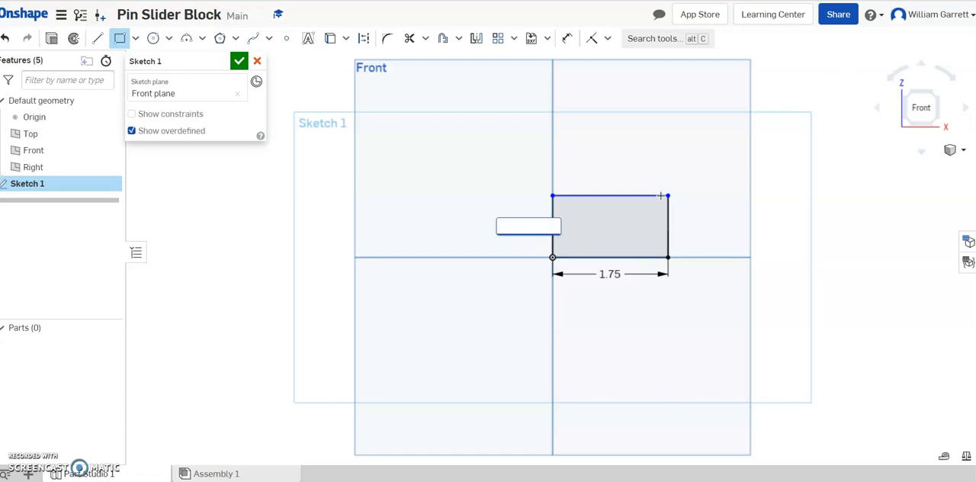
{"action": "key", "text": "Return"}
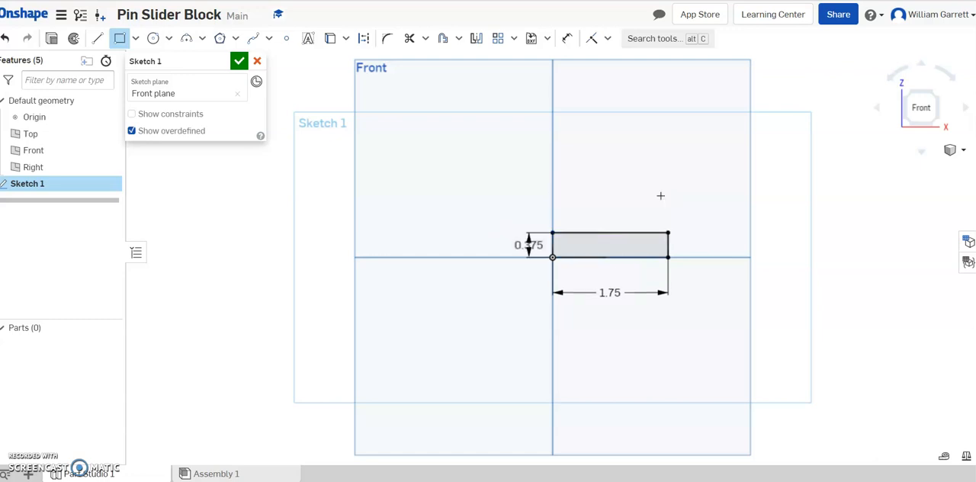
{"action": "left_click", "coordinate": [236, 61]}
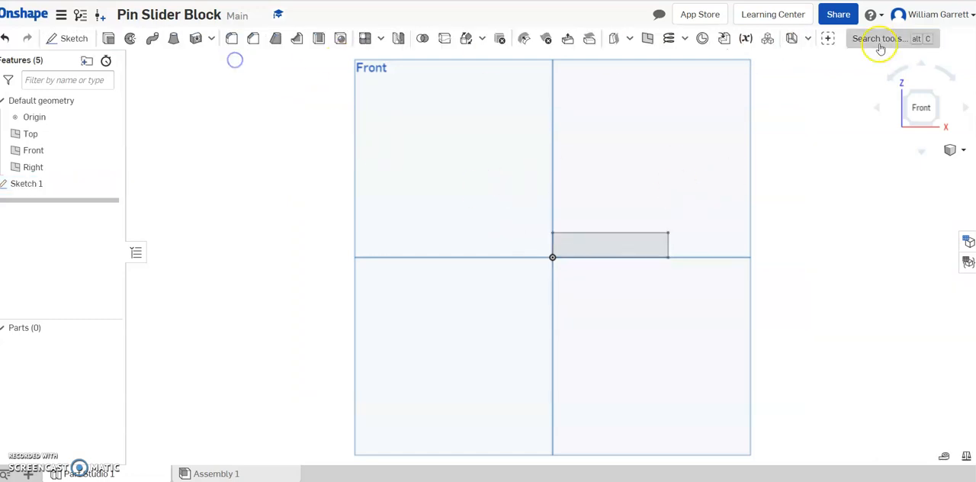
Extrude the rectangle 0.734 in into solid Part 1.
{"action": "left_click", "coordinate": [936, 92]}
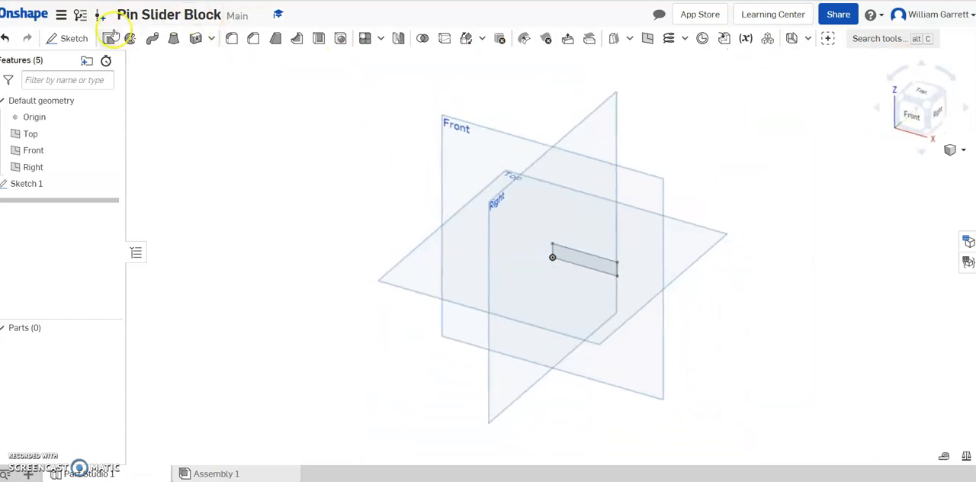
{"action": "left_click", "coordinate": [109, 38]}
{"action": "left_click", "coordinate": [571, 259]}
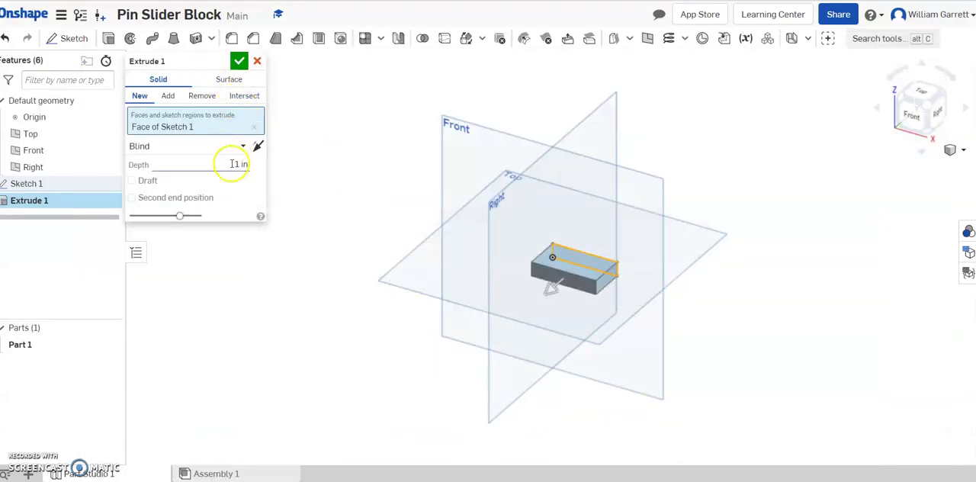
{"action": "left_click", "coordinate": [232, 164]}
{"action": "type", "text": "734"}
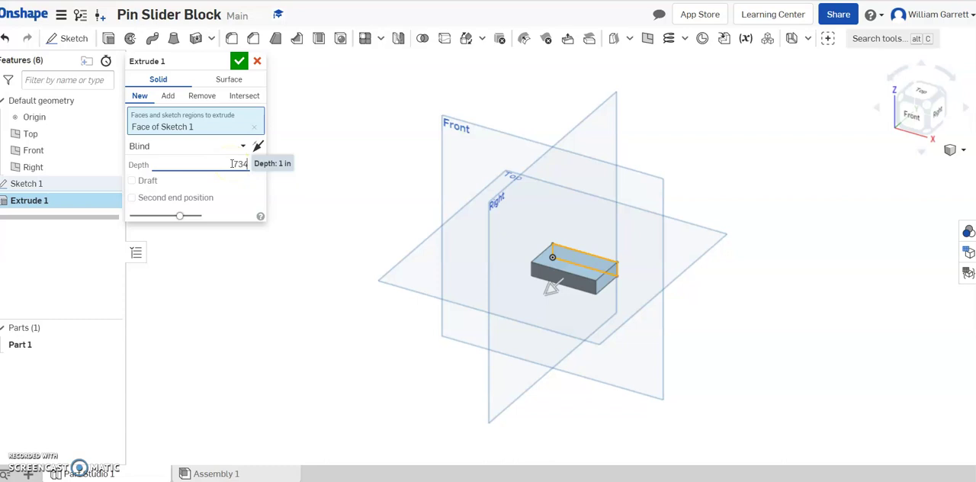
{"action": "type", "text": "0.734"}
{"action": "key", "text": "Return"}
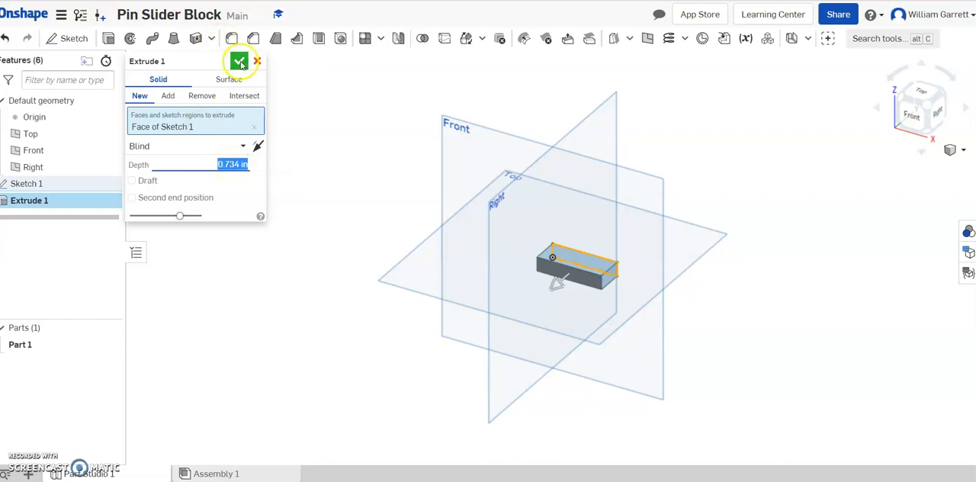
{"action": "left_click", "coordinate": [239, 60]}
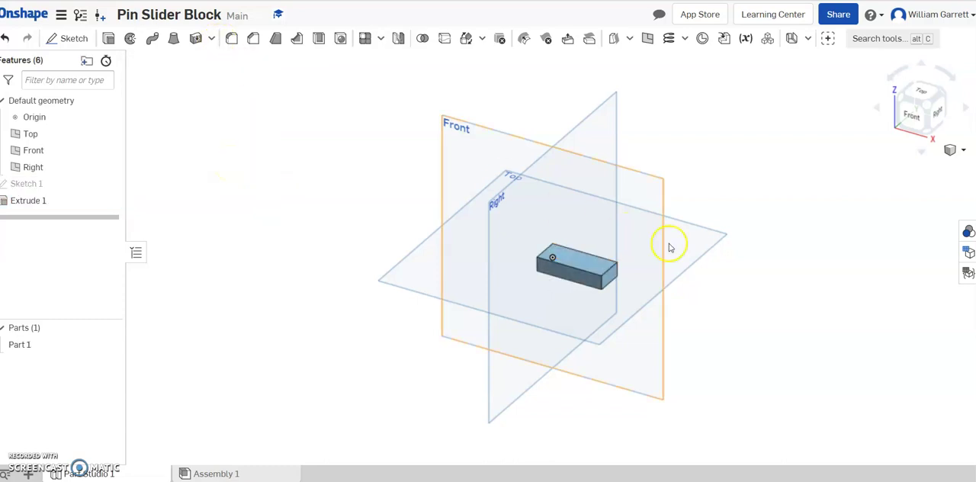
Start Sketch 2 on the block's top face and draw a corner rectangle across it.
{"action": "left_click", "coordinate": [68, 39]}
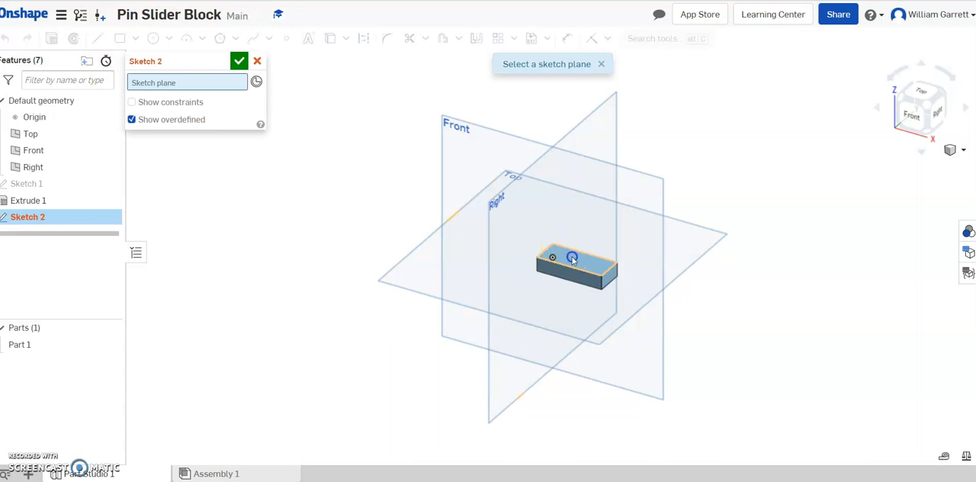
{"action": "left_click", "coordinate": [573, 260]}
{"action": "left_click", "coordinate": [923, 91]}
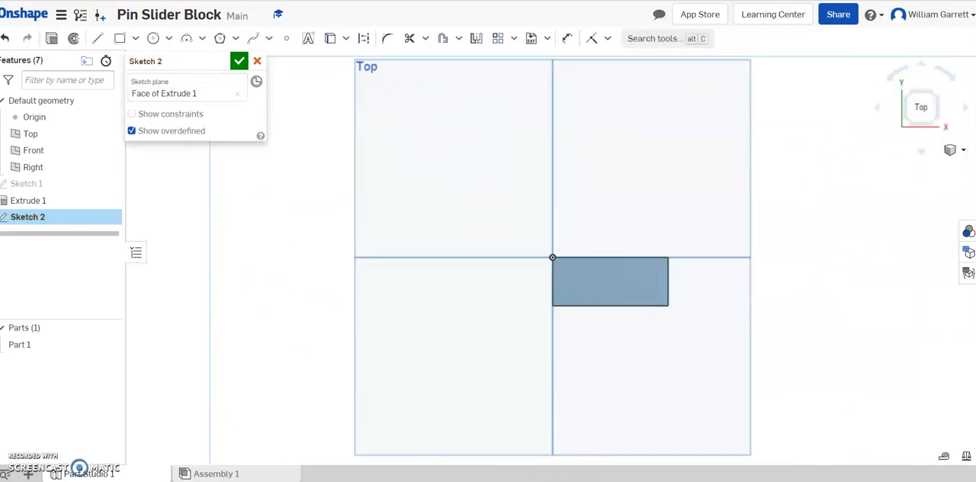
{"action": "key", "text": "alt+Tab"}
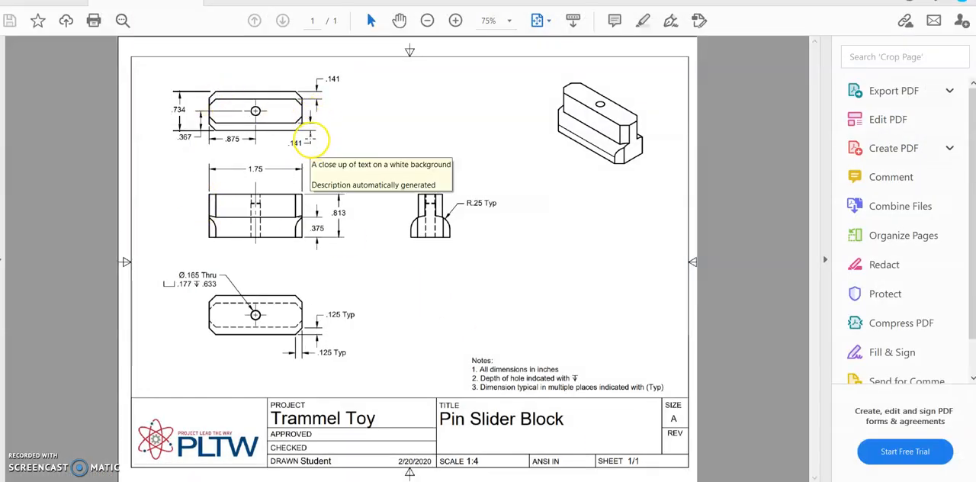
{"action": "key", "text": "alt+Tab"}
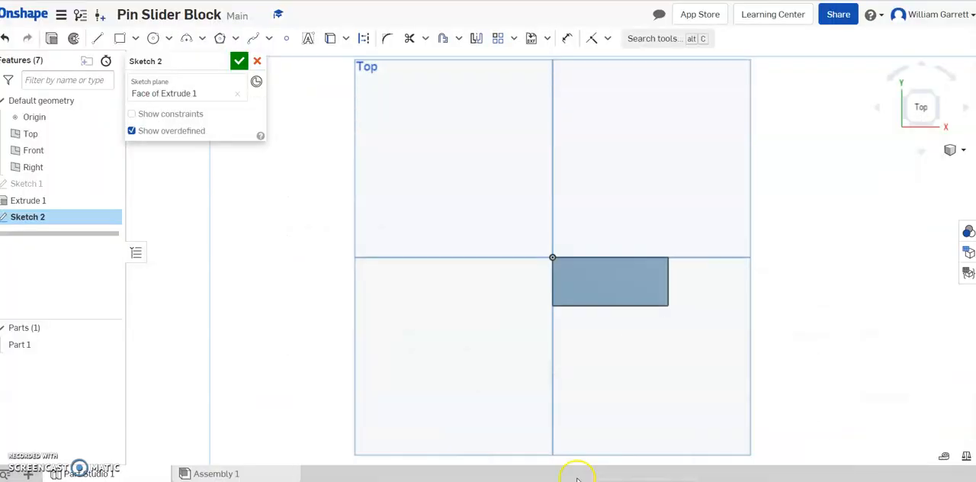
{"action": "left_click", "coordinate": [121, 38]}
{"action": "scroll", "coordinate": [553, 269], "scroll_direction": "up", "scroll_amount": 3}
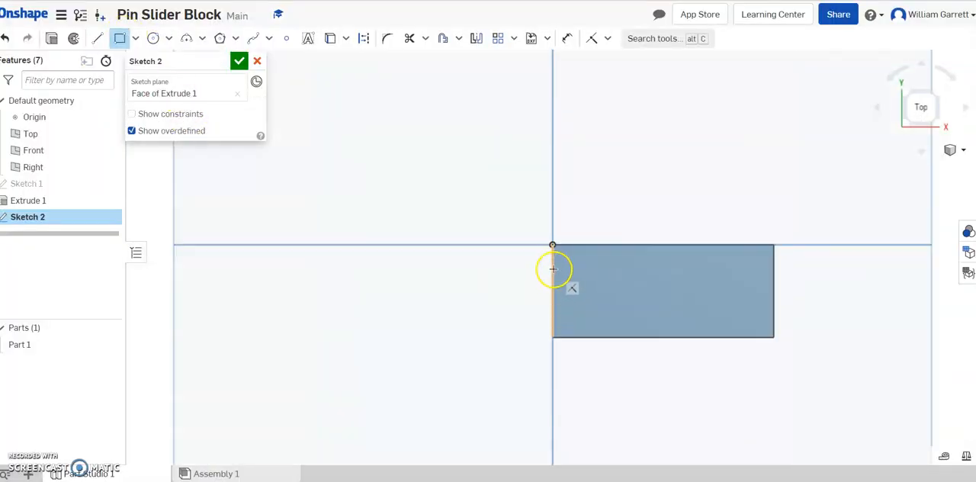
{"action": "left_click_drag", "start_coordinate": [552, 264], "coordinate": [778, 321]}
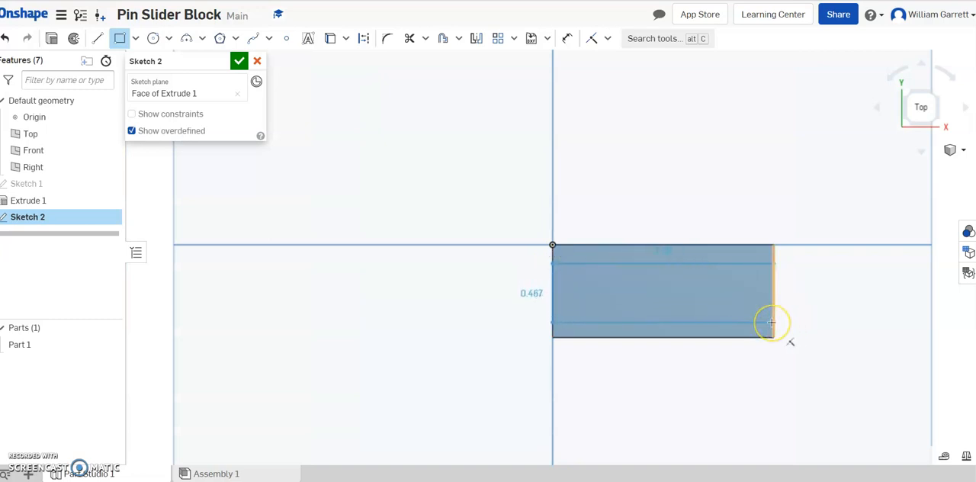
{"action": "left_click", "coordinate": [772, 322]}
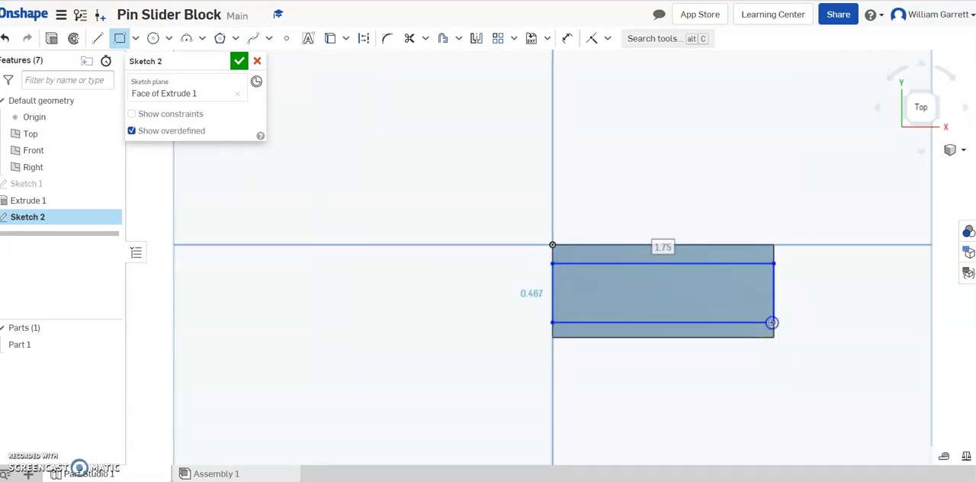
Dimension both inner lines 0.141 in from the top and bottom long edges.
{"action": "left_click", "coordinate": [568, 39]}
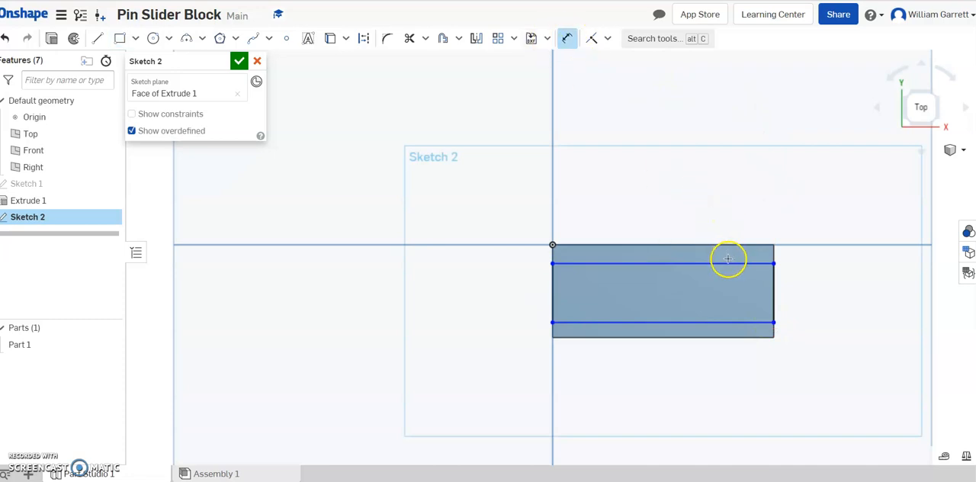
{"action": "left_click", "coordinate": [727, 263]}
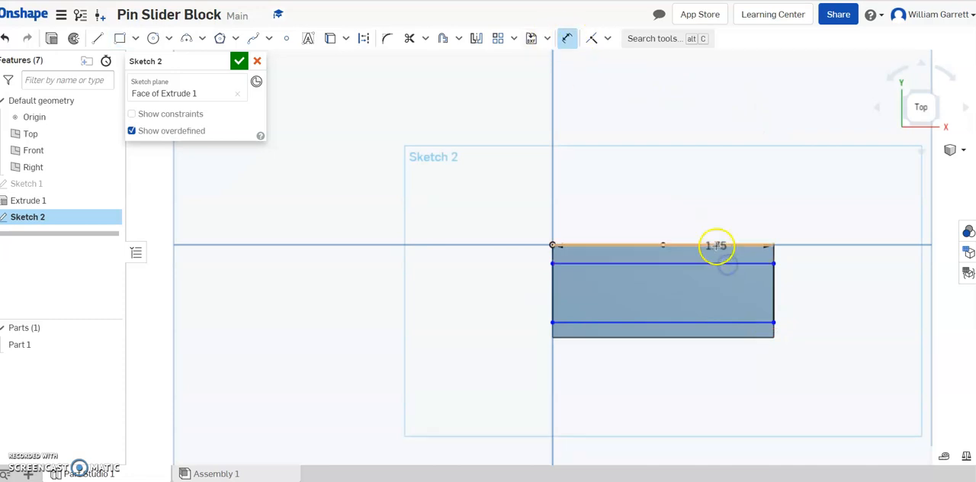
{"action": "left_click", "coordinate": [717, 245]}
{"action": "left_click", "coordinate": [863, 258]}
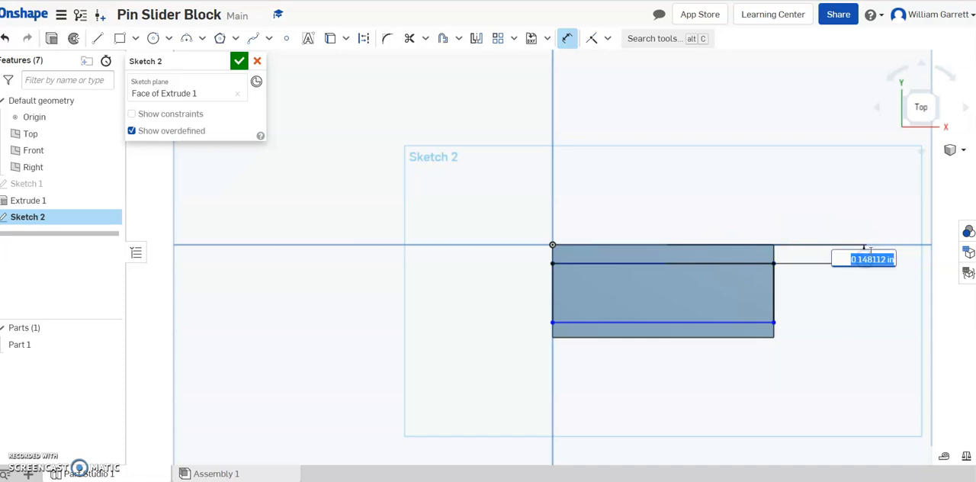
{"action": "key", "text": "BackSpace"}
{"action": "key", "text": "Return"}
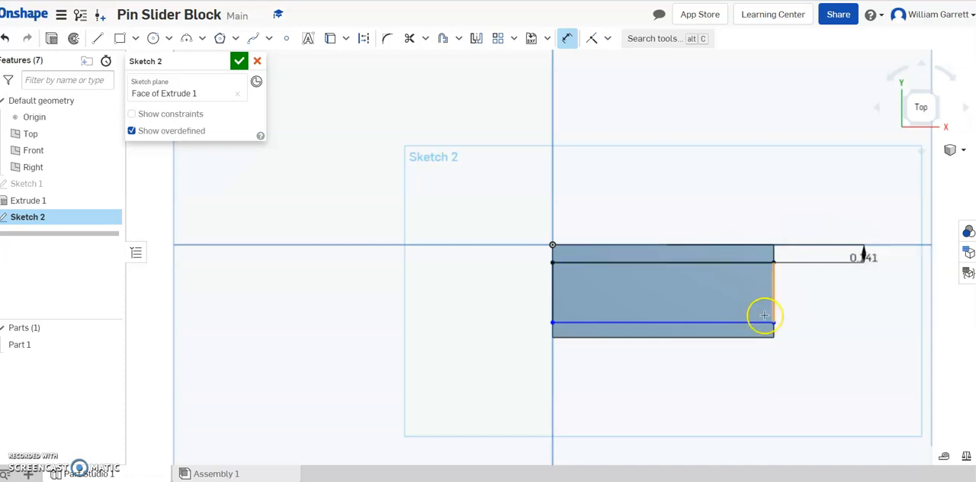
{"action": "left_click", "coordinate": [751, 337]}
{"action": "left_click", "coordinate": [867, 321]}
{"action": "key", "text": "BackSpace"}
{"action": "type", "text": "141"}
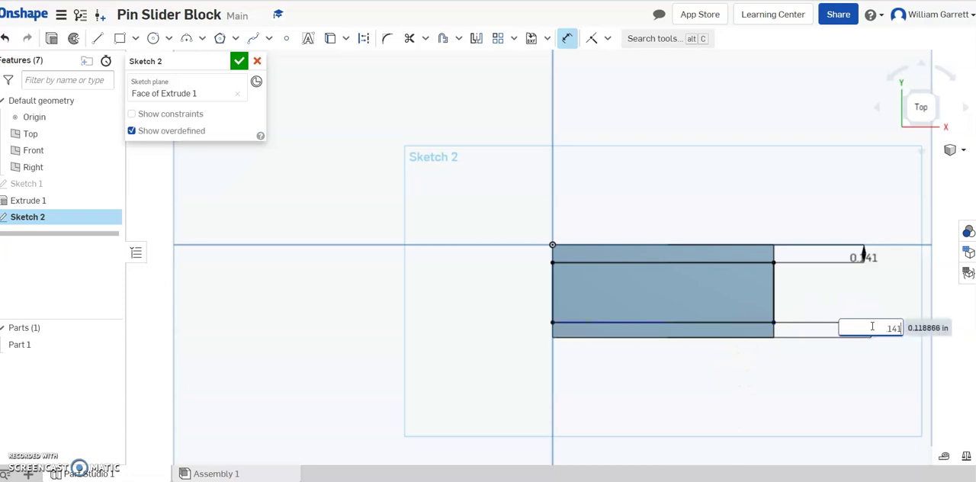
{"action": "key", "text": "Return"}
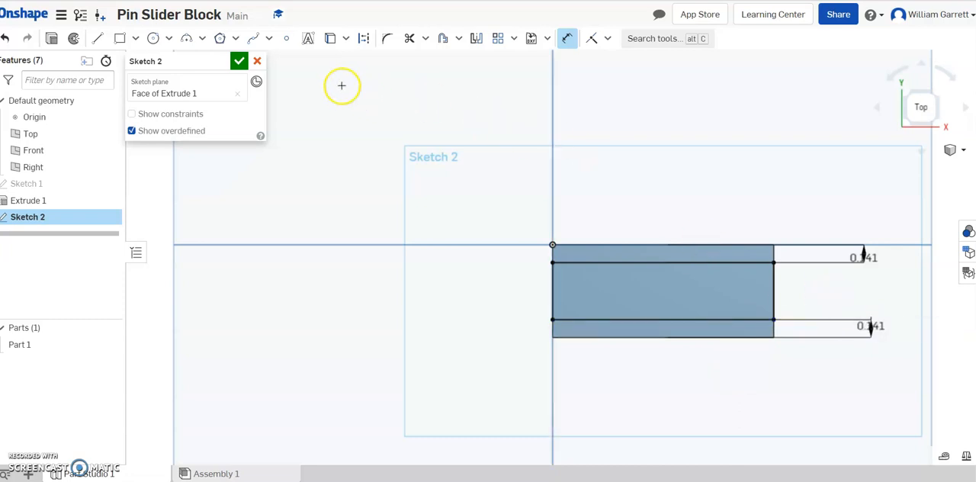
Accept Sketch 2 and extrude its middle strip by .813-.375 in, added to Part 1.
{"action": "left_click", "coordinate": [239, 63]}
{"action": "left_click", "coordinate": [937, 123]}
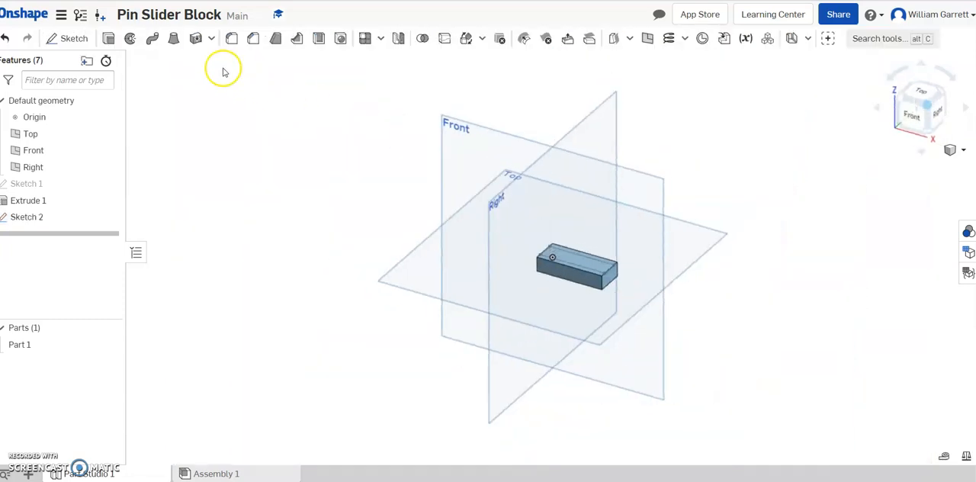
{"action": "left_click", "coordinate": [109, 38]}
{"action": "left_click", "coordinate": [602, 271]}
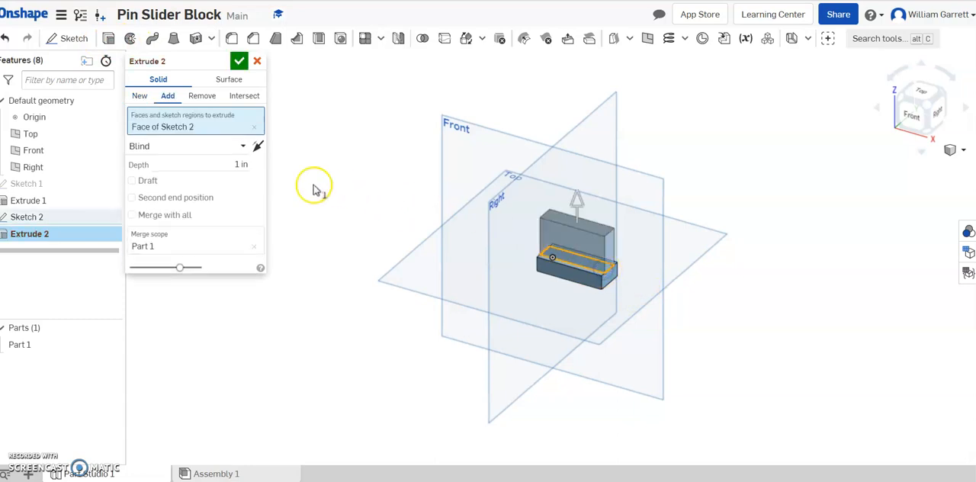
{"action": "left_click", "coordinate": [233, 168]}
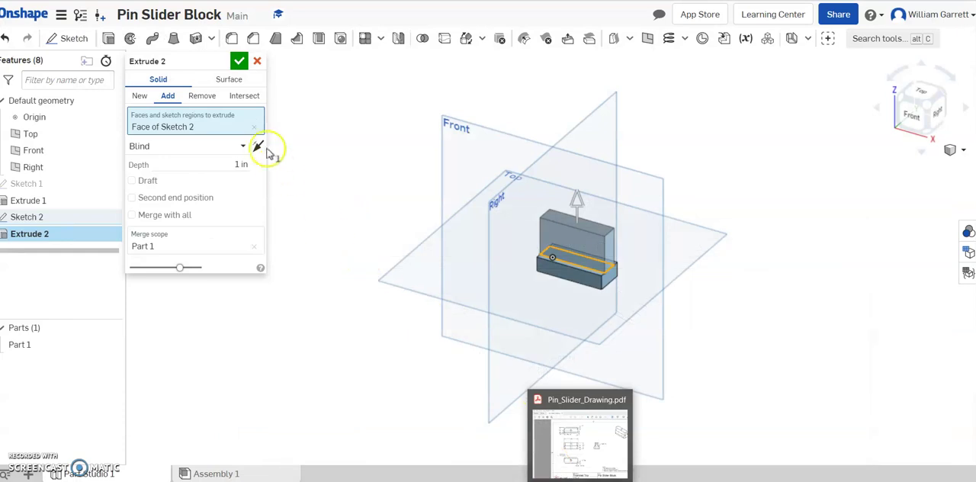
{"action": "left_click", "coordinate": [242, 163]}
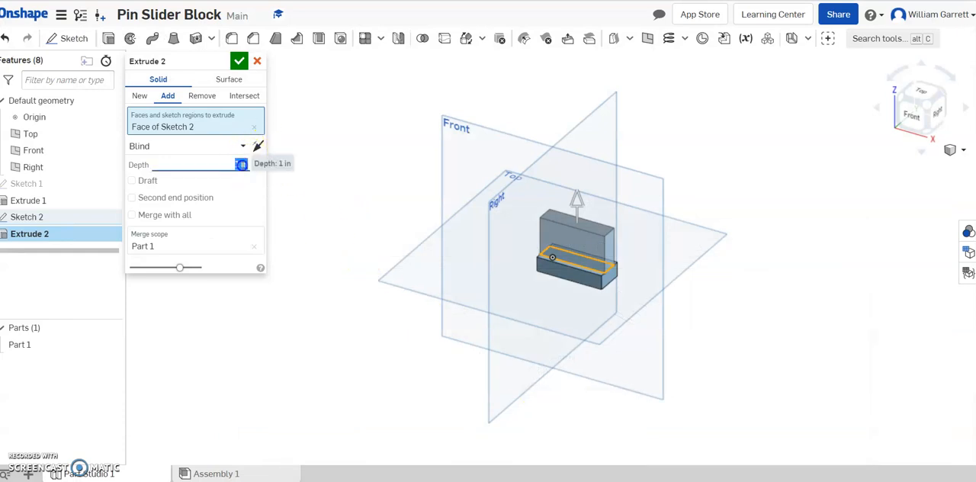
{"action": "left_click", "coordinate": [233, 174]}
{"action": "type", "text": "(.813-.375)"}
{"action": "key", "text": "Return"}
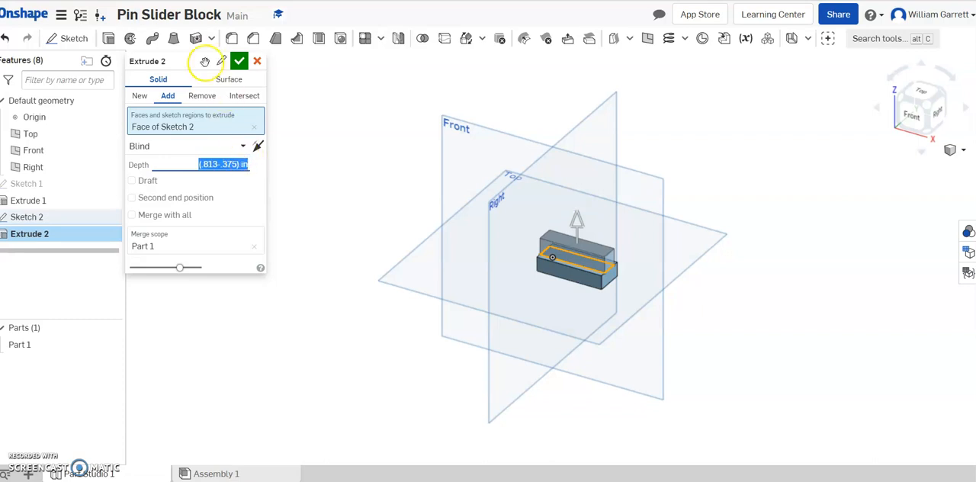
{"action": "left_click", "coordinate": [237, 63]}
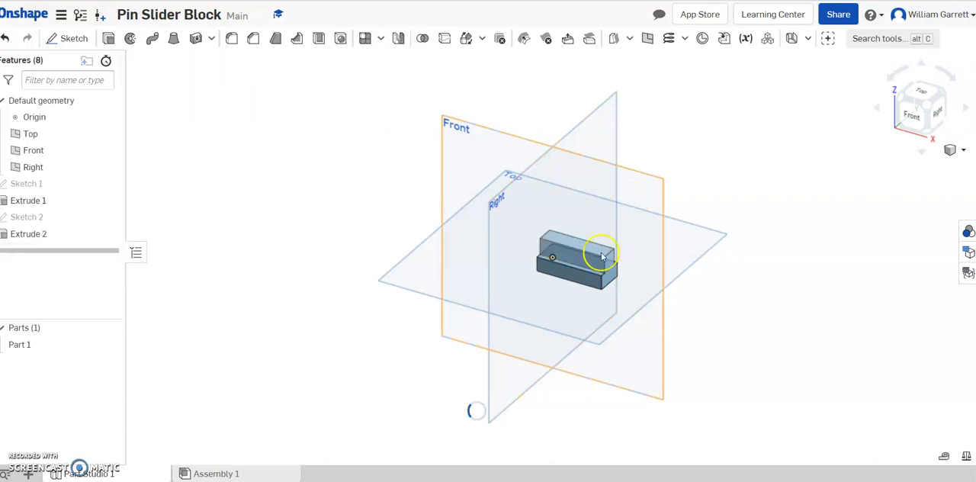
{"action": "scroll", "coordinate": [518, 275], "scroll_direction": "up", "scroll_amount": 3}
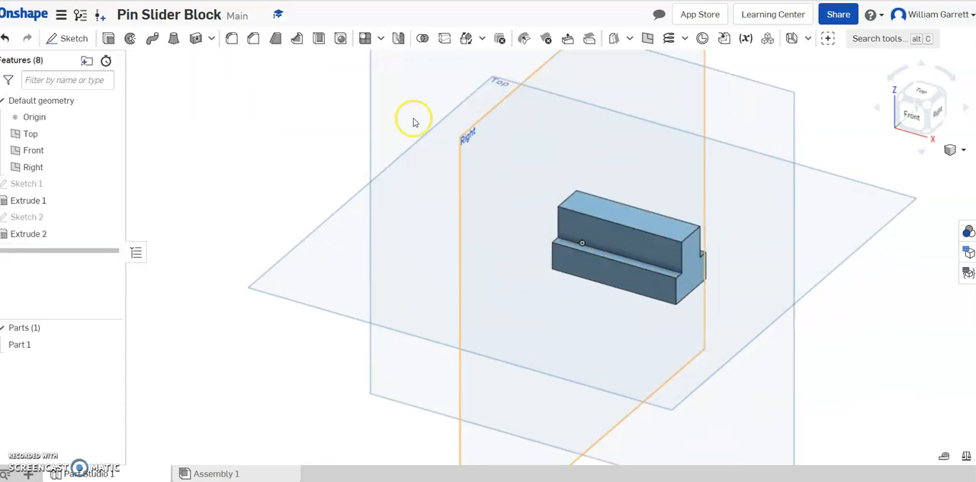
Select all vertical end edges of both levels for Chamfer 1, turning the view to reach them.
{"action": "left_click", "coordinate": [253, 38]}
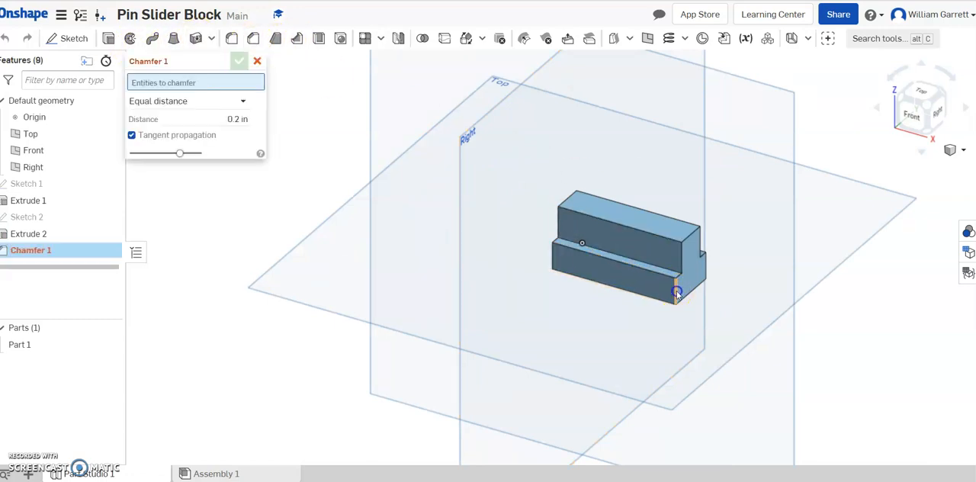
{"action": "left_click", "coordinate": [679, 286]}
{"action": "left_click", "coordinate": [687, 255]}
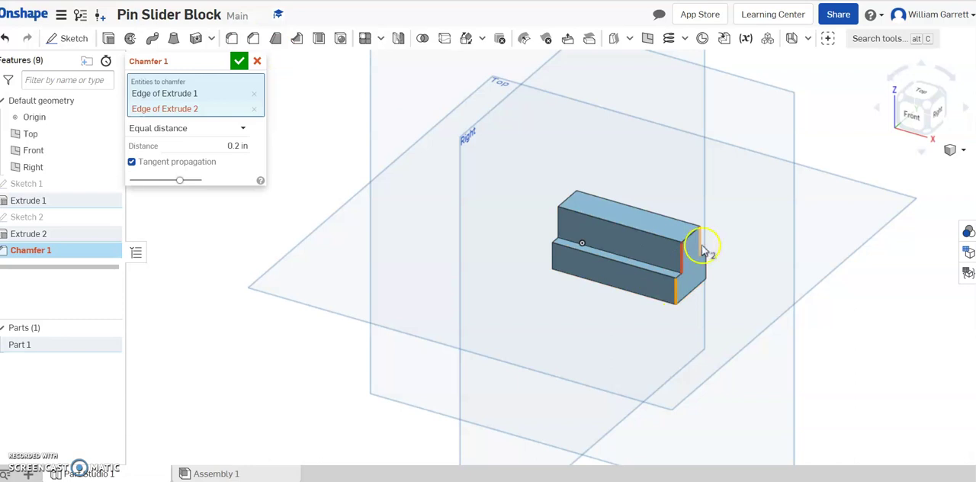
{"action": "left_click", "coordinate": [554, 261]}
{"action": "left_click", "coordinate": [561, 227]}
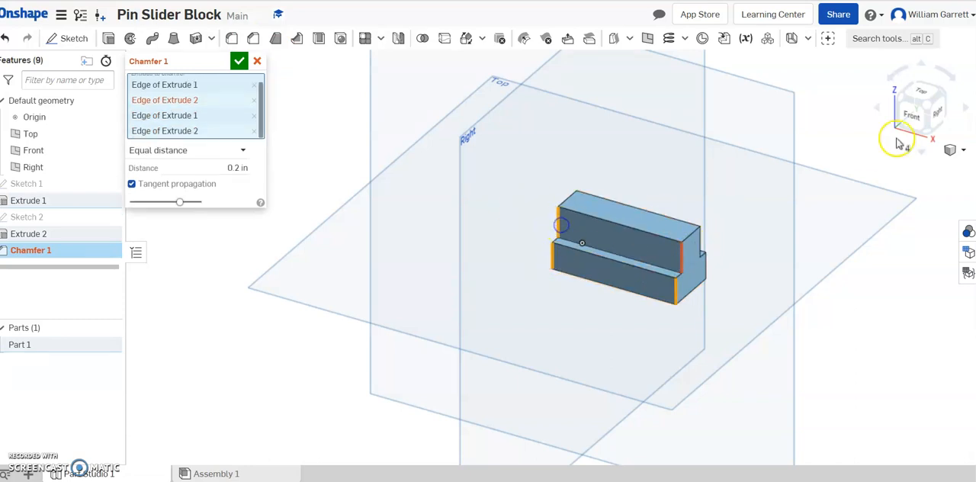
{"action": "left_click", "coordinate": [948, 95]}
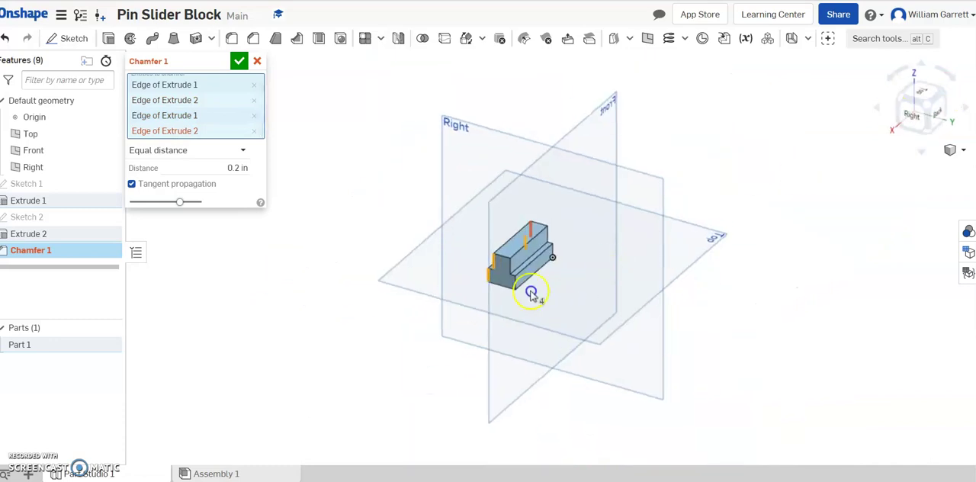
{"action": "scroll", "coordinate": [519, 283], "scroll_direction": "up", "scroll_amount": 3}
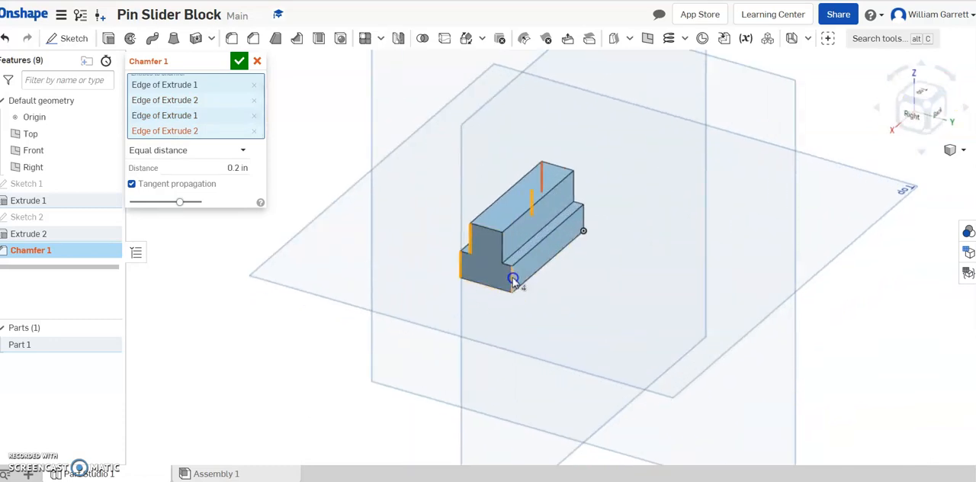
{"action": "left_click", "coordinate": [513, 281]}
{"action": "left_click", "coordinate": [506, 246]}
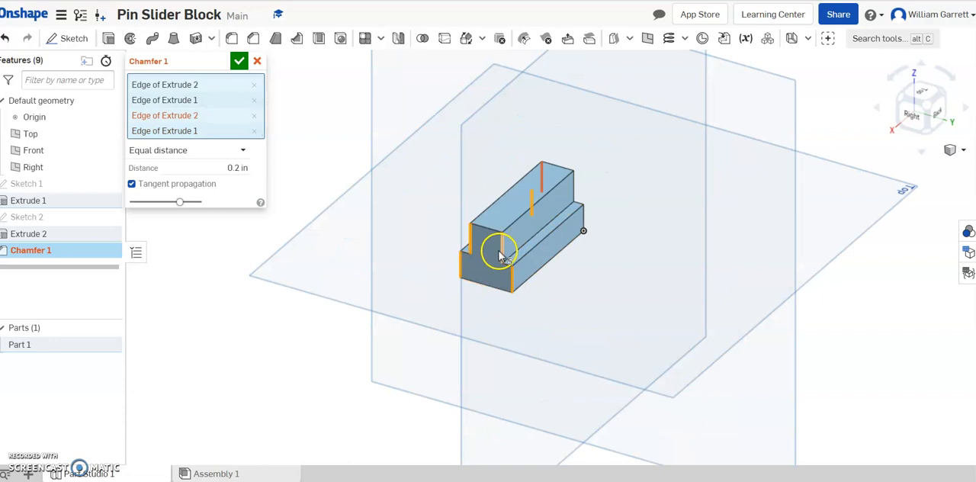
{"action": "left_click", "coordinate": [942, 93]}
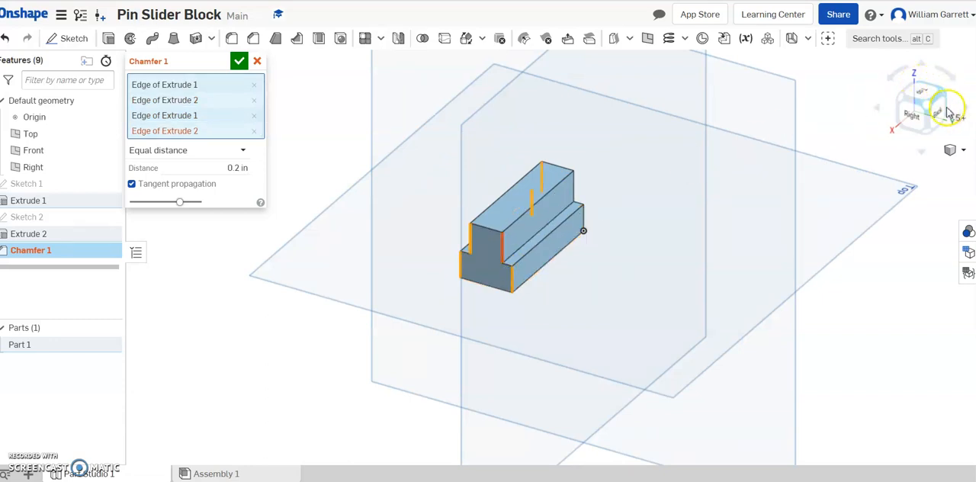
{"action": "left_click", "coordinate": [945, 93]}
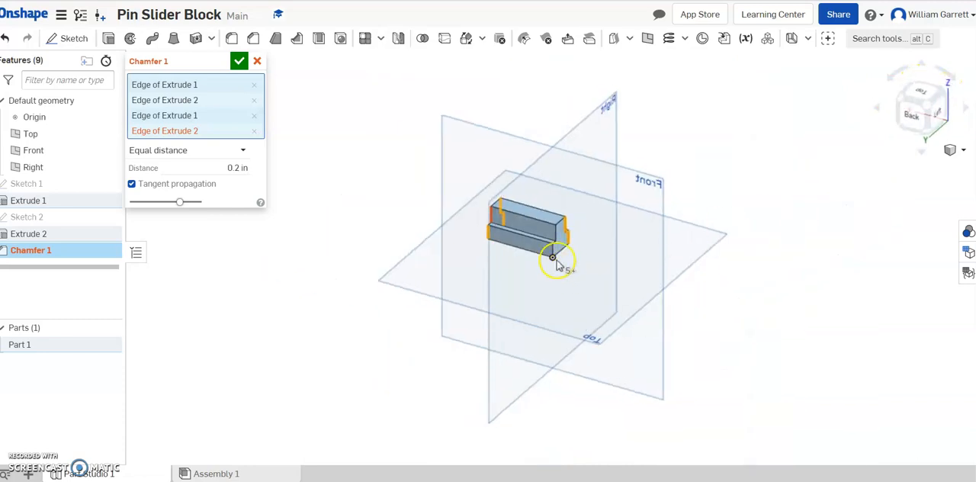
{"action": "right_click_drag", "start_coordinate": [555, 229], "coordinate": [562, 262]}
{"action": "left_click", "coordinate": [555, 229]}
Set the chamfer distance to 0.125 in, confirm it and inspect the part from around.
{"action": "left_click", "coordinate": [236, 166]}
{"action": "type", "text": "5"}
{"action": "key", "text": "Return"}
{"action": "left_click", "coordinate": [239, 61]}
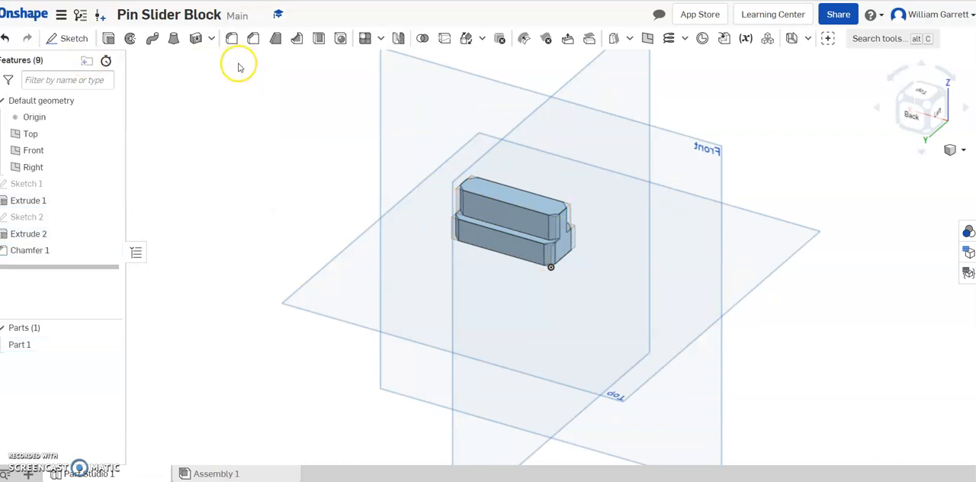
{"action": "left_click", "coordinate": [901, 102]}
{"action": "left_click", "coordinate": [902, 102]}
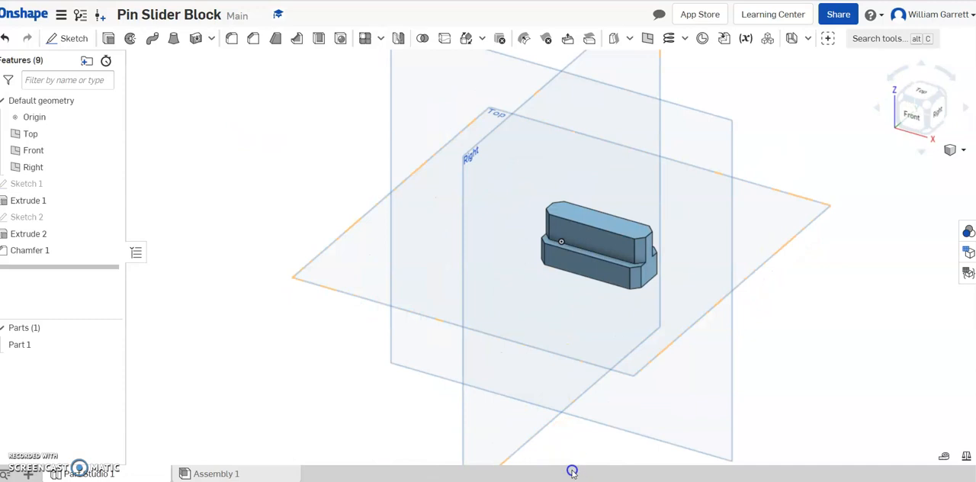
{"action": "key", "text": "alt+Tab"}
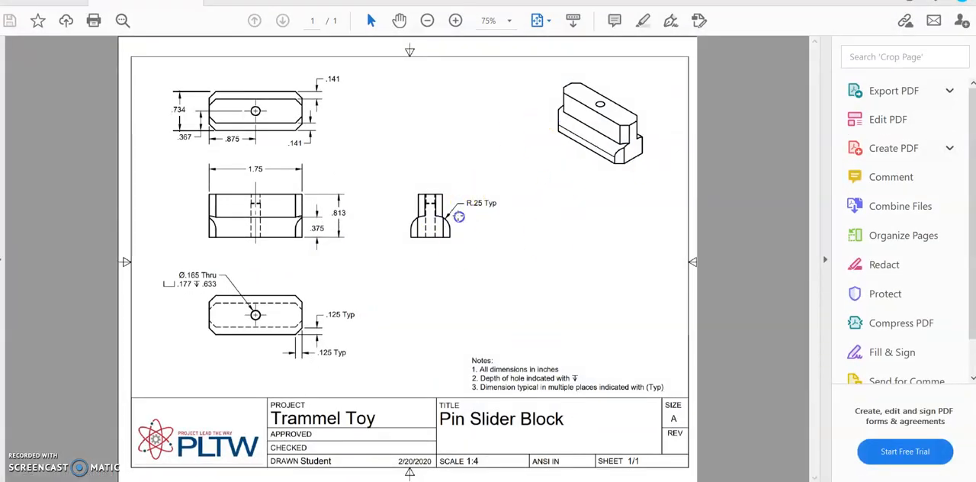
{"action": "left_click", "coordinate": [526, 222]}
{"action": "key", "text": "alt+Tab"}
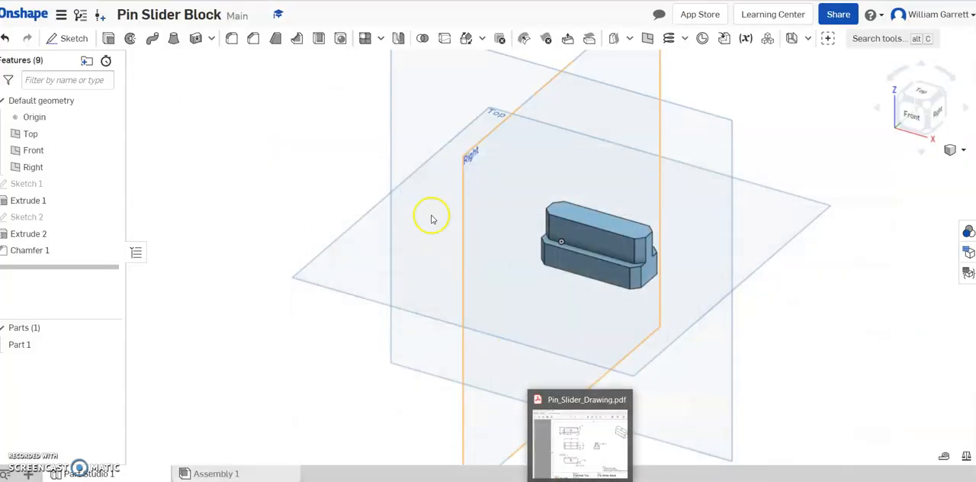
Fillet the base's front and rear long edges with a 0.25 in radius.
{"action": "left_click", "coordinate": [231, 38]}
{"action": "scroll", "coordinate": [599, 270], "scroll_direction": "up", "scroll_amount": 3}
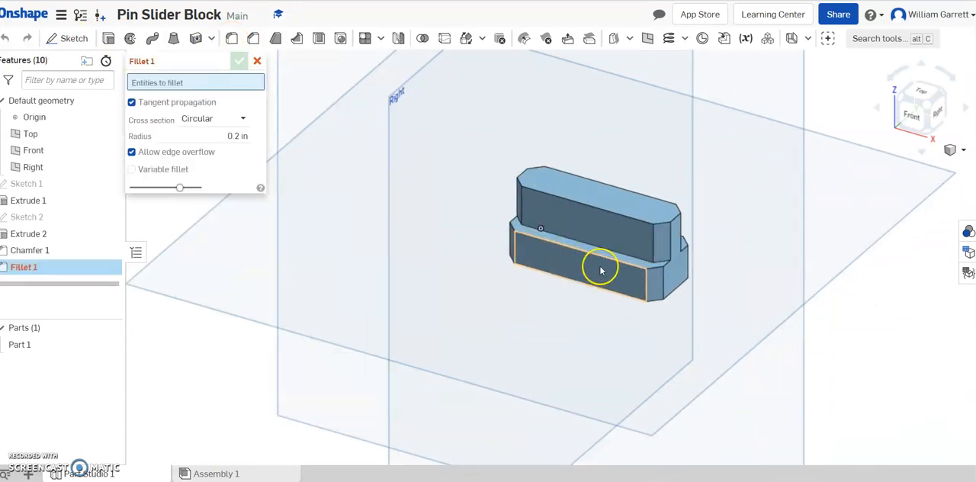
{"action": "scroll", "coordinate": [656, 264], "scroll_direction": "up", "scroll_amount": 3}
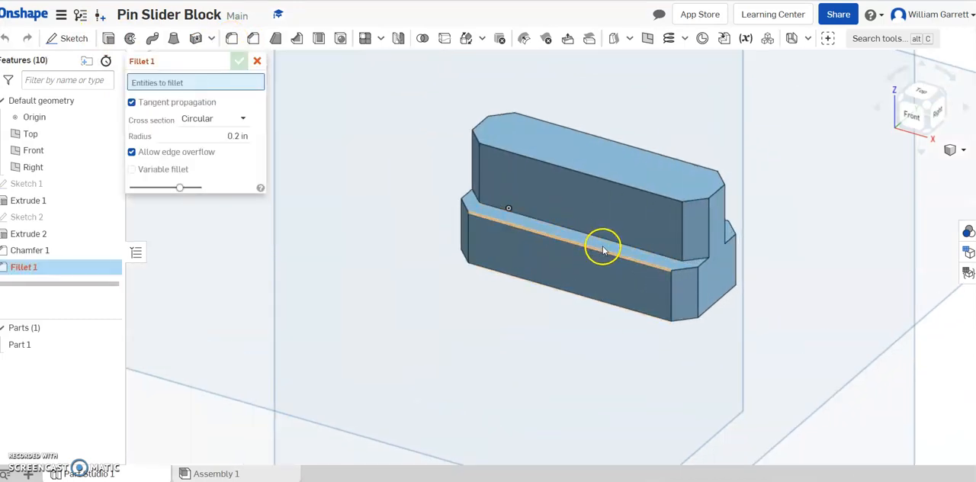
{"action": "left_click", "coordinate": [602, 250]}
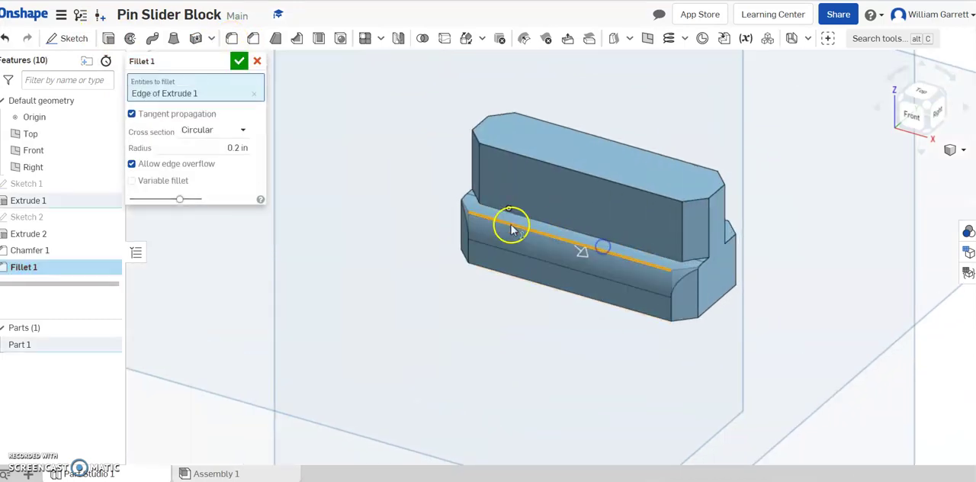
{"action": "left_click", "coordinate": [233, 148]}
{"action": "type", "text": ".25"}
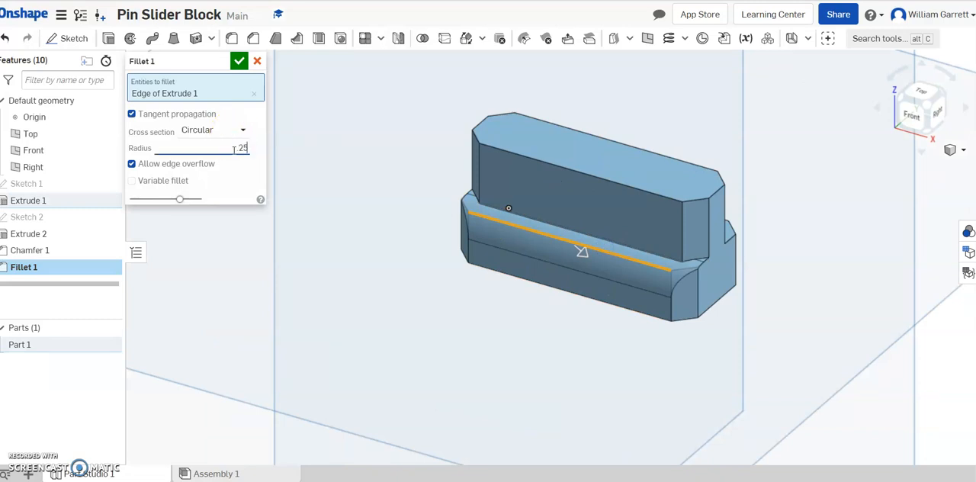
{"action": "left_click", "coordinate": [942, 95]}
{"action": "scroll", "coordinate": [584, 259], "scroll_direction": "up", "scroll_amount": 5}
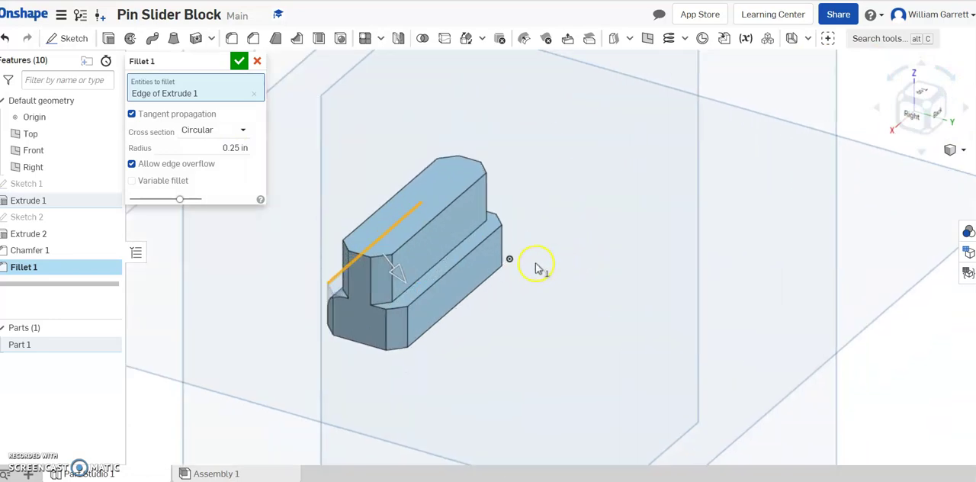
{"action": "left_click", "coordinate": [453, 272]}
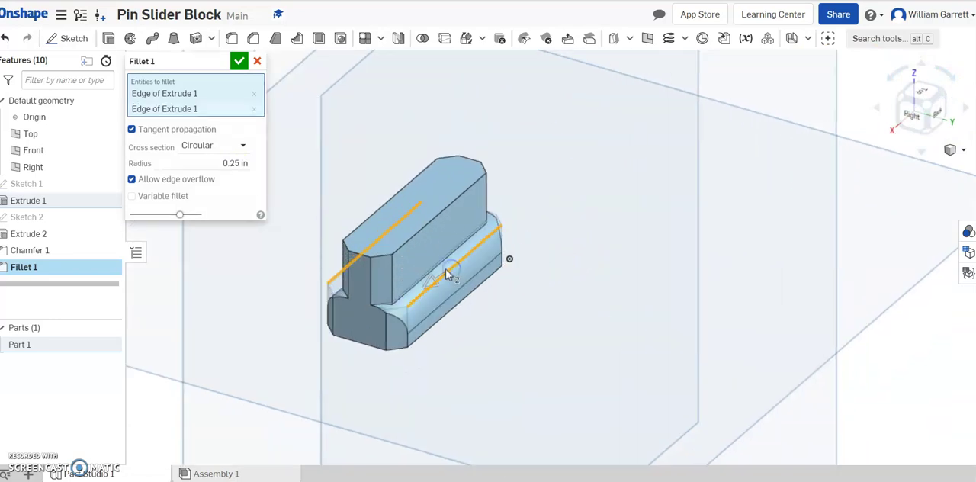
{"action": "left_click", "coordinate": [237, 64]}
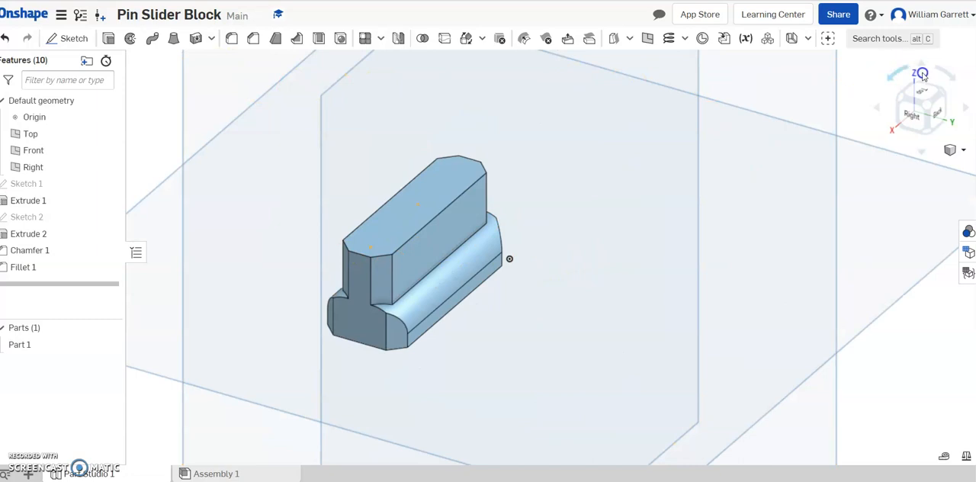
Review the drawing's hole callout in Acrobat and return to the Onshape part studio.
{"action": "left_click", "coordinate": [925, 135]}
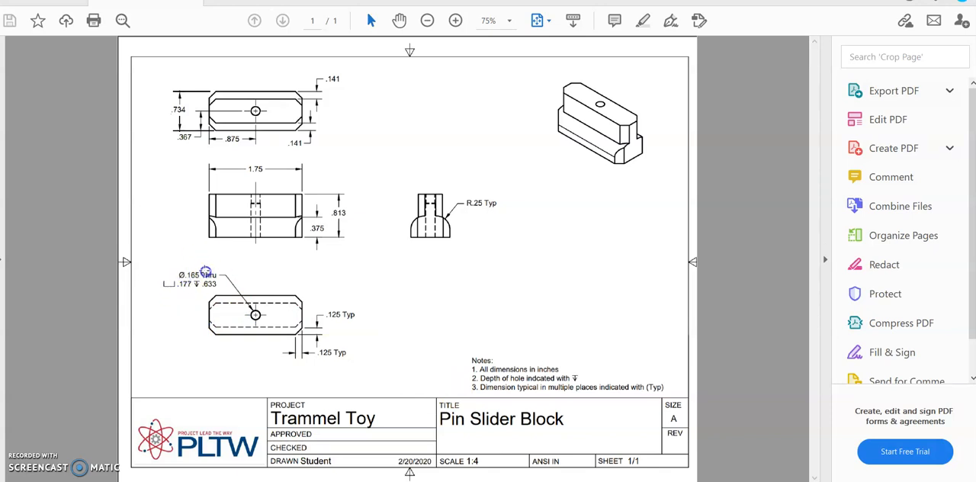
{"action": "left_click", "coordinate": [187, 294]}
{"action": "left_click", "coordinate": [327, 447]}
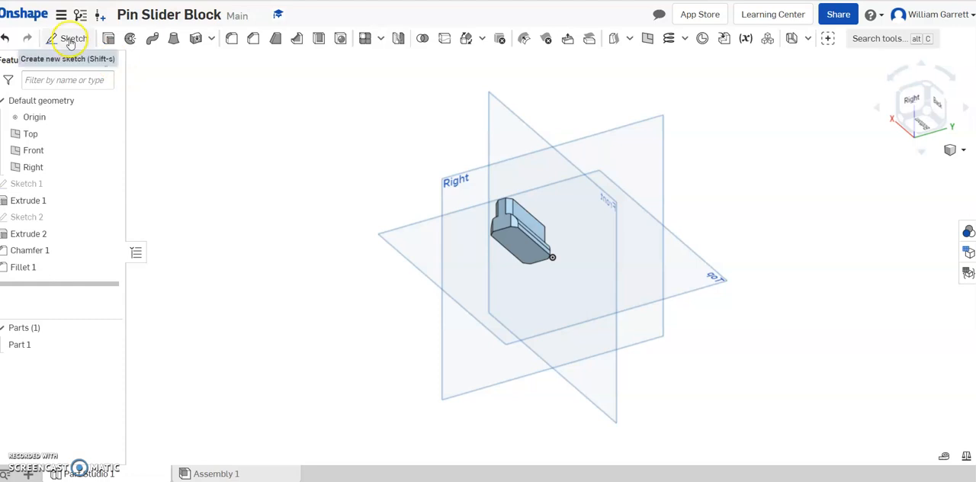
Start Sketch 3 on the bottom face and draw a horizontal construction line edge to edge.
{"action": "left_click", "coordinate": [70, 42]}
{"action": "left_click", "coordinate": [528, 252]}
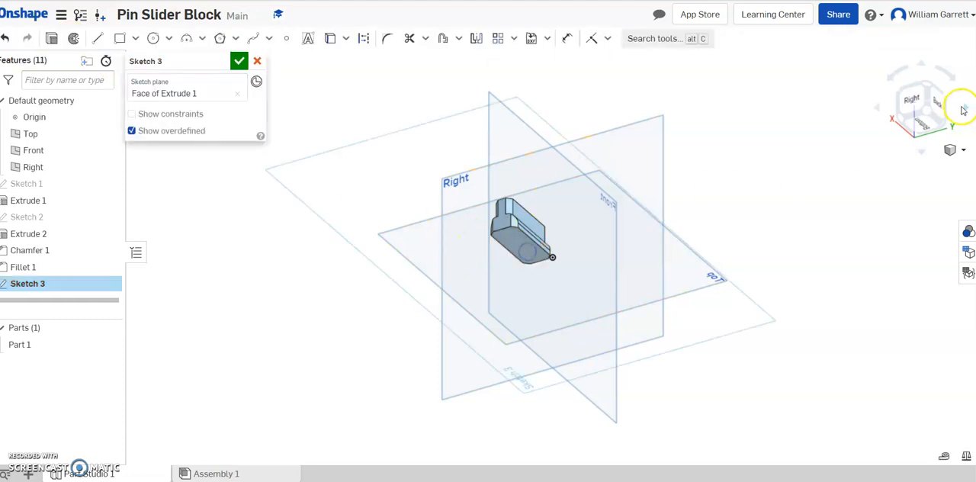
{"action": "key", "text": "n"}
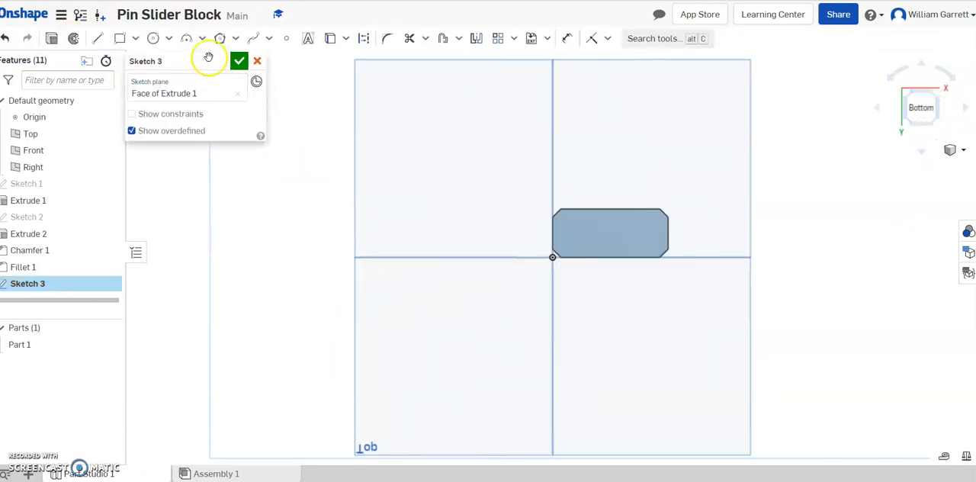
{"action": "left_click", "coordinate": [97, 38]}
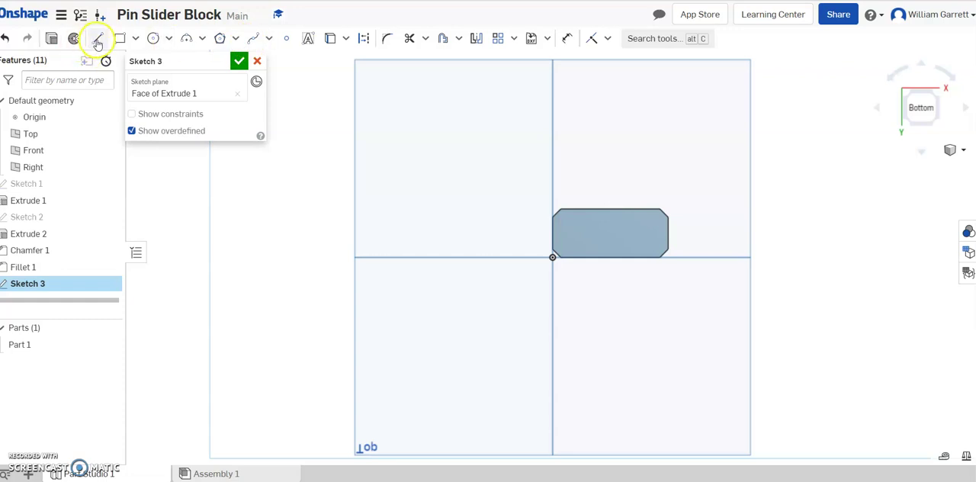
{"action": "left_click", "coordinate": [362, 39]}
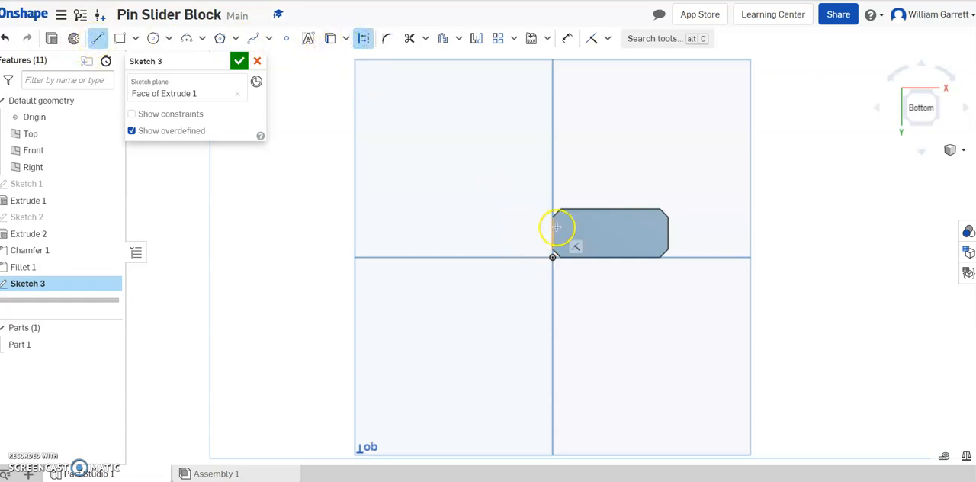
{"action": "left_click", "coordinate": [557, 227]}
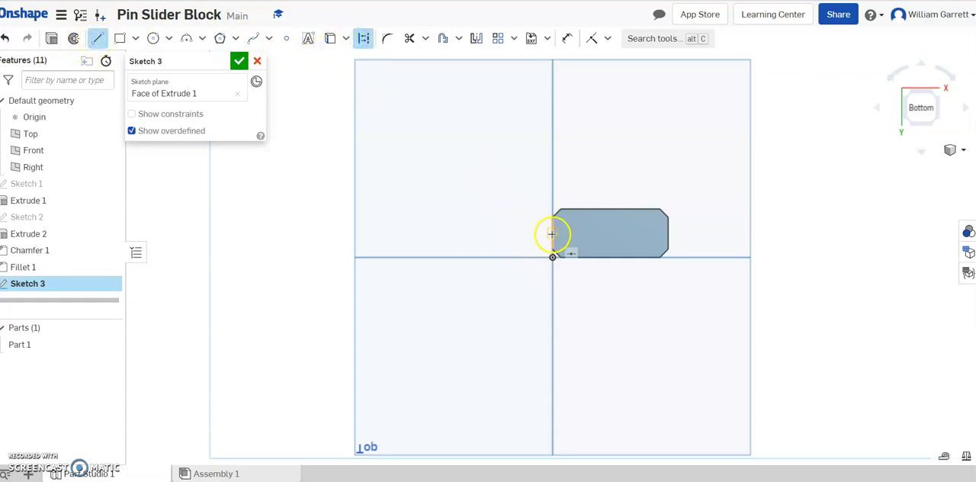
{"action": "left_click", "coordinate": [668, 235]}
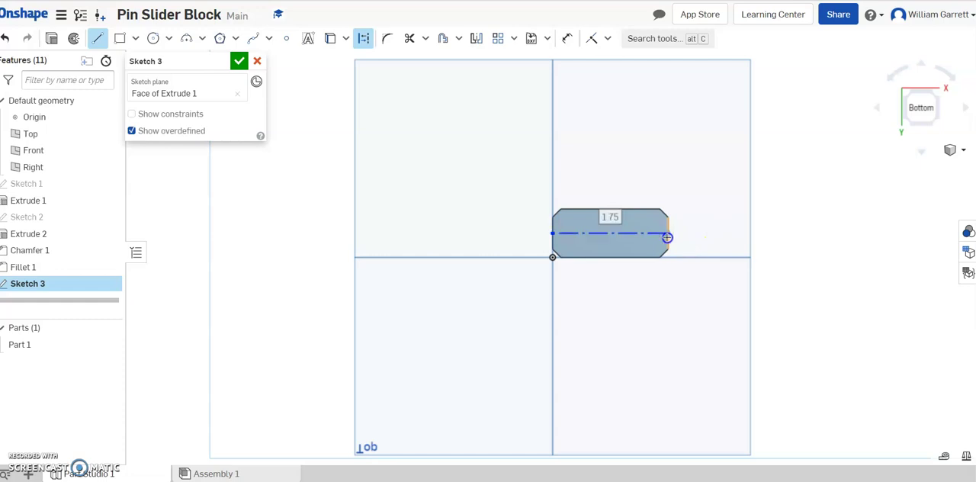
Add a vertical construction line from the top edge to the bottom edge midpoint and finish Sketch 3.
{"action": "left_click", "coordinate": [94, 38]}
{"action": "left_click", "coordinate": [94, 39]}
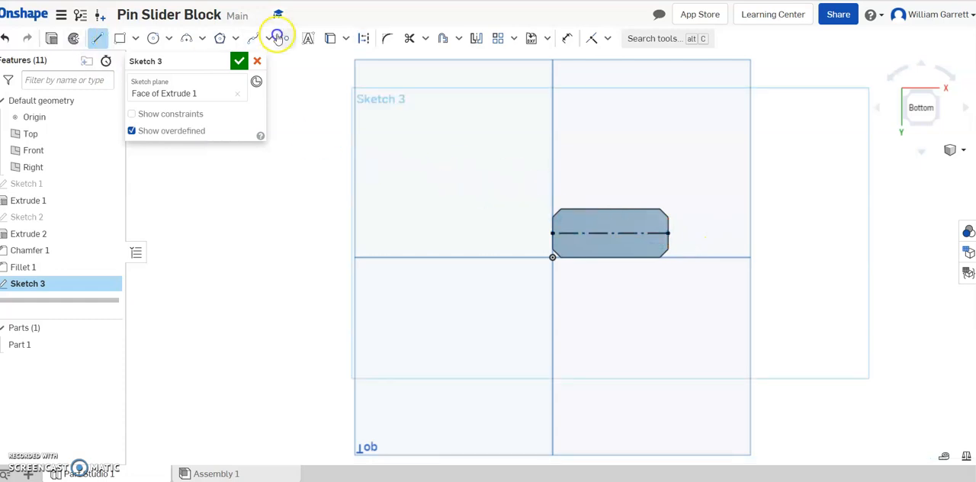
{"action": "left_click", "coordinate": [610, 207]}
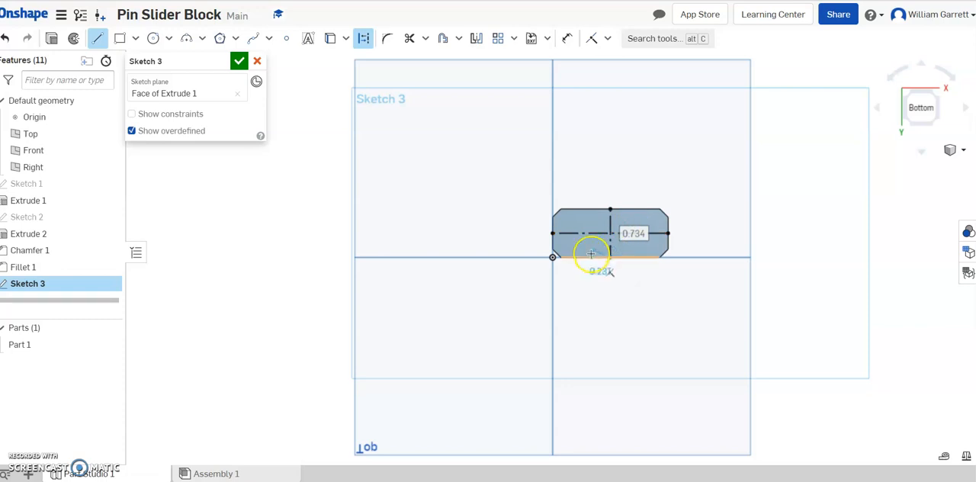
{"action": "left_click", "coordinate": [610, 257]}
{"action": "key", "text": "Escape"}
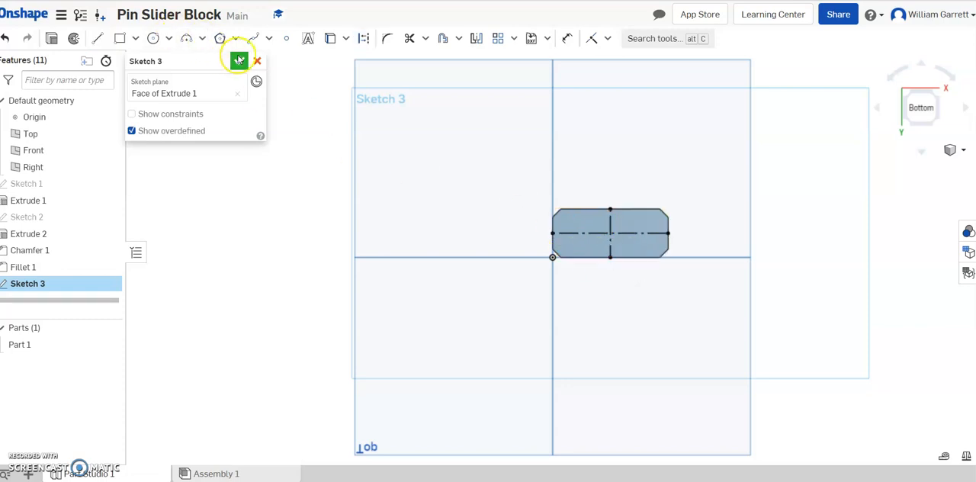
{"action": "left_click", "coordinate": [239, 60]}
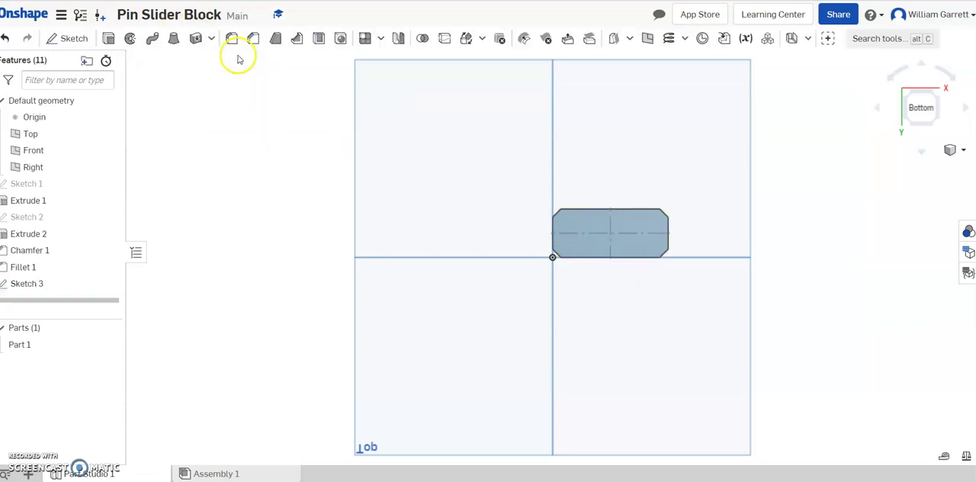
Place a counterbore hole at the construction lines' crossing and select its diameter value.
{"action": "left_click", "coordinate": [340, 38]}
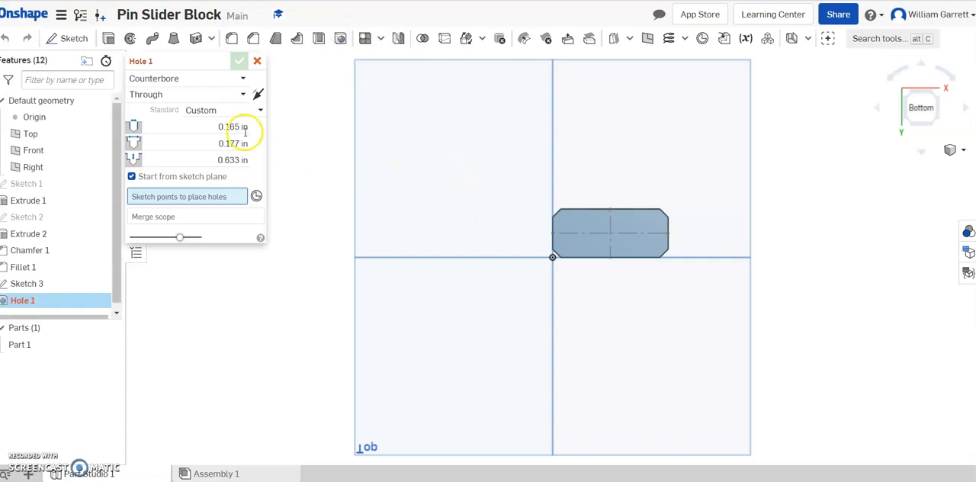
{"action": "left_click", "coordinate": [257, 197]}
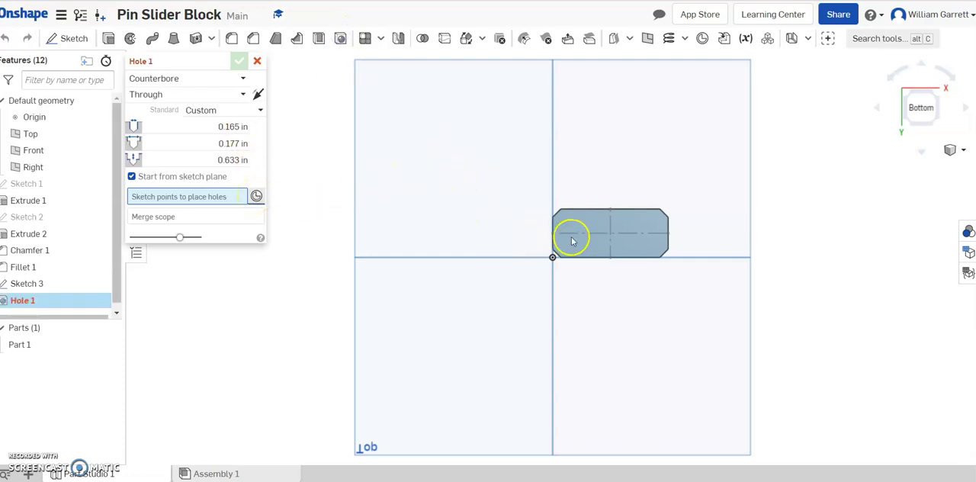
{"action": "left_click", "coordinate": [610, 235]}
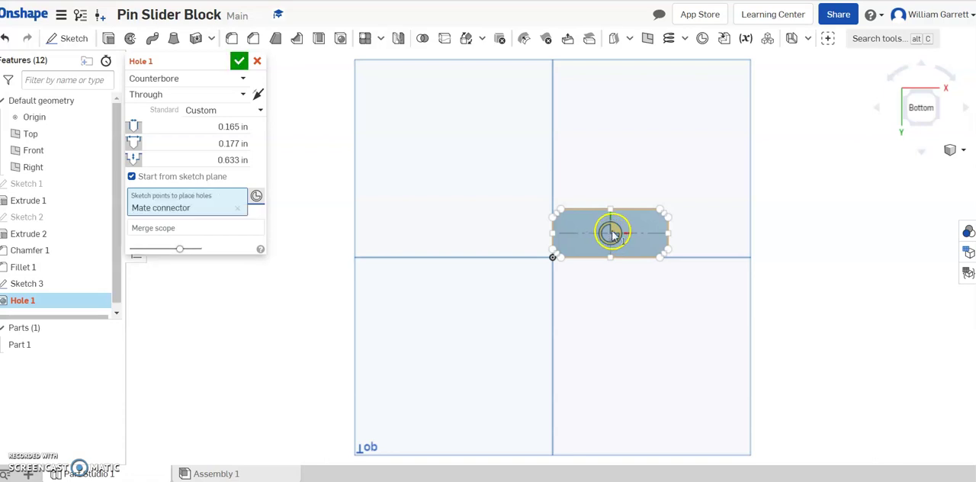
{"action": "left_click", "coordinate": [196, 80]}
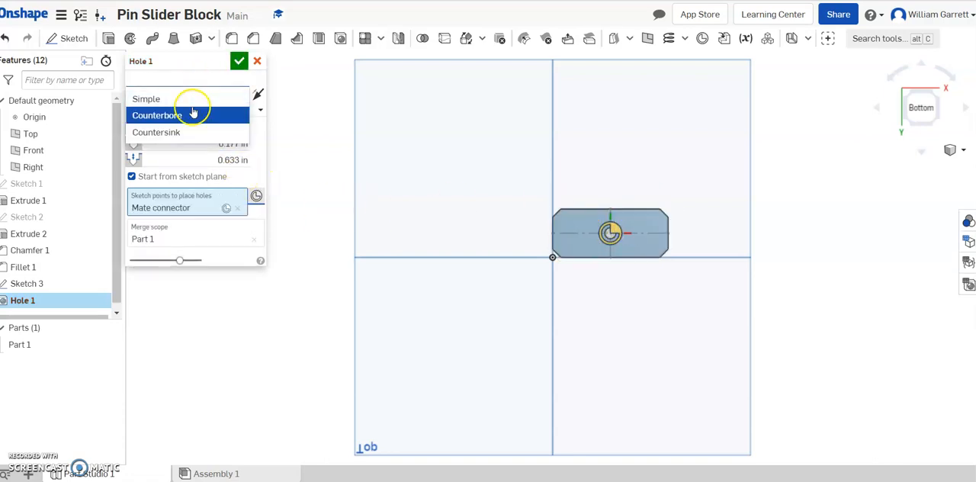
{"action": "left_click", "coordinate": [198, 115]}
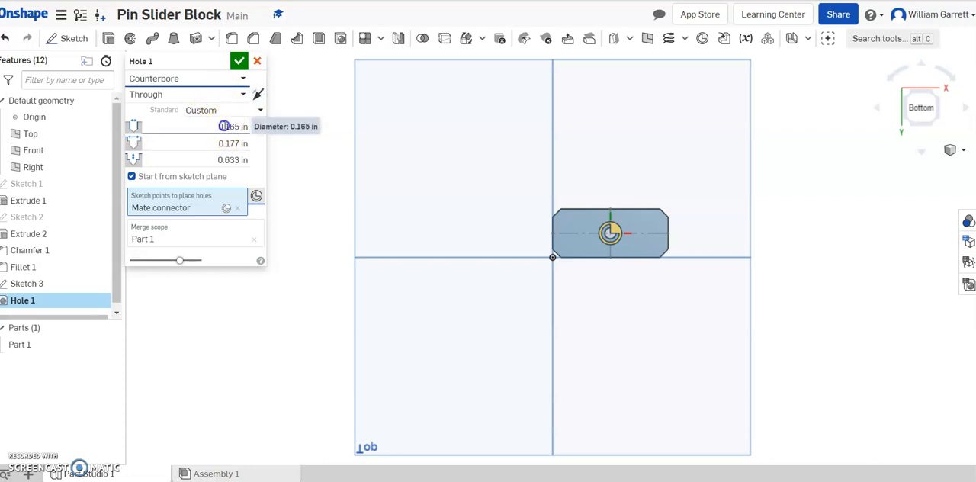
{"action": "left_click", "coordinate": [223, 126]}
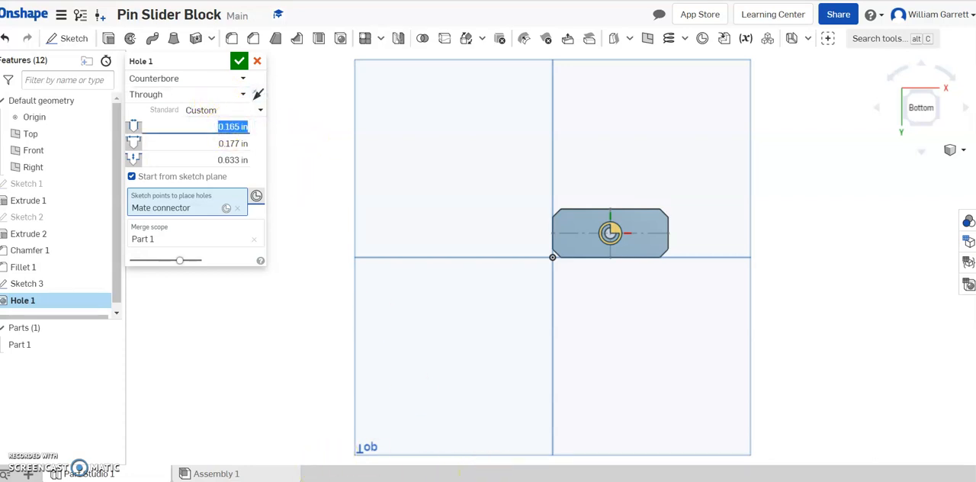
Check the drawing's callout, confirm the 0.165 in through counterbored Hole 1 and view it isometric.
{"action": "key", "text": "alt+Tab"}
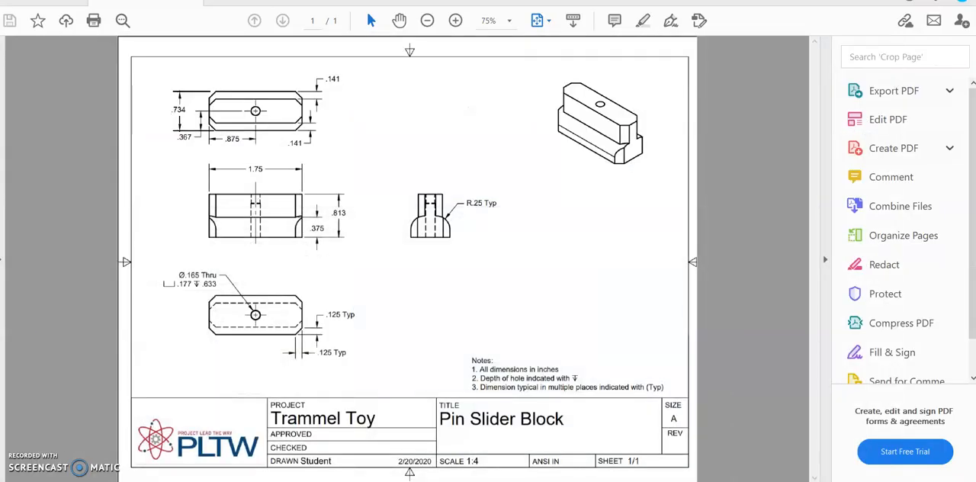
{"action": "key", "text": "alt+Tab"}
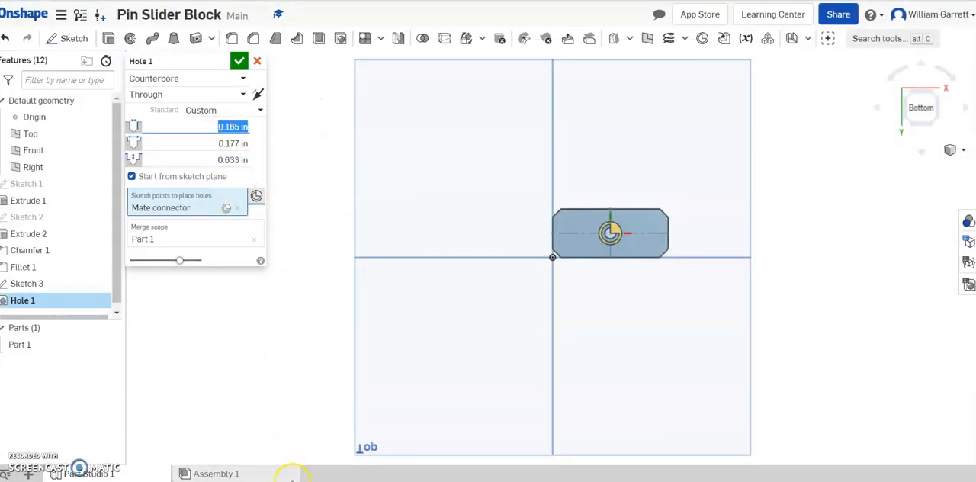
{"action": "key", "text": "alt+Tab"}
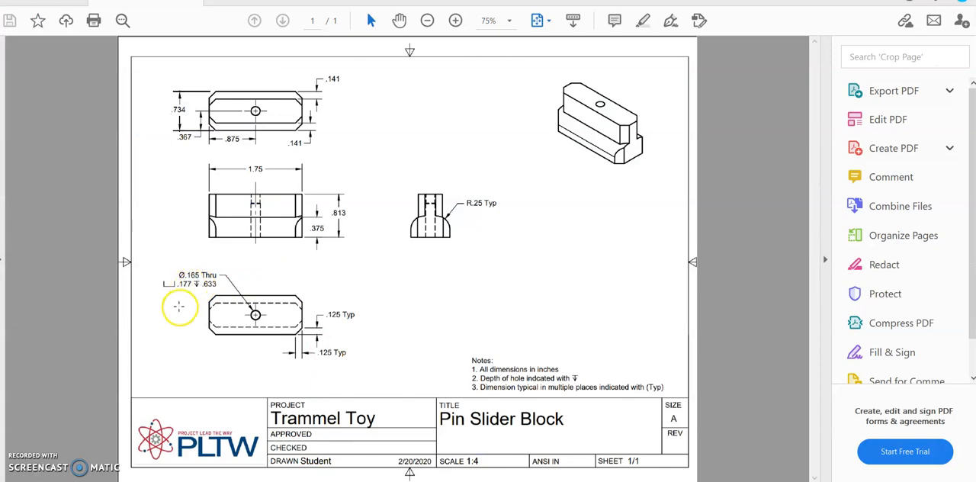
{"action": "key", "text": "alt+Tab"}
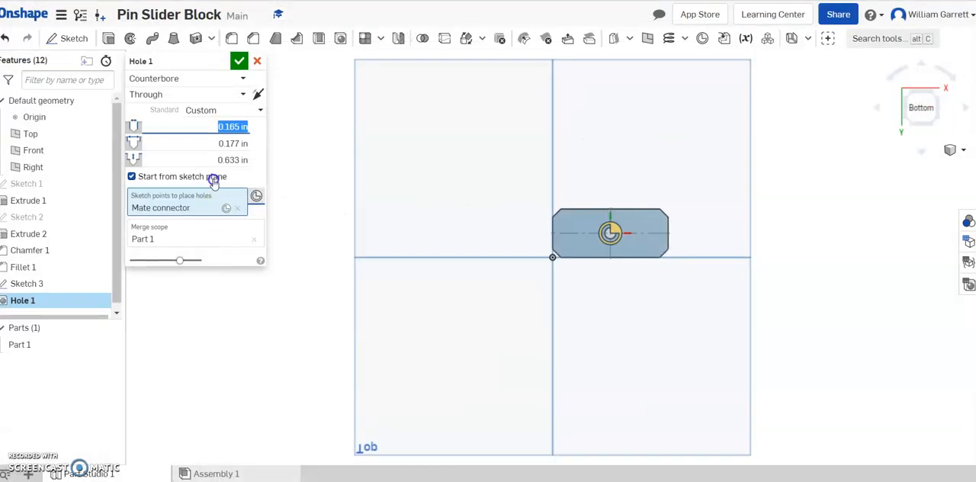
{"action": "key", "text": "alt+Tab"}
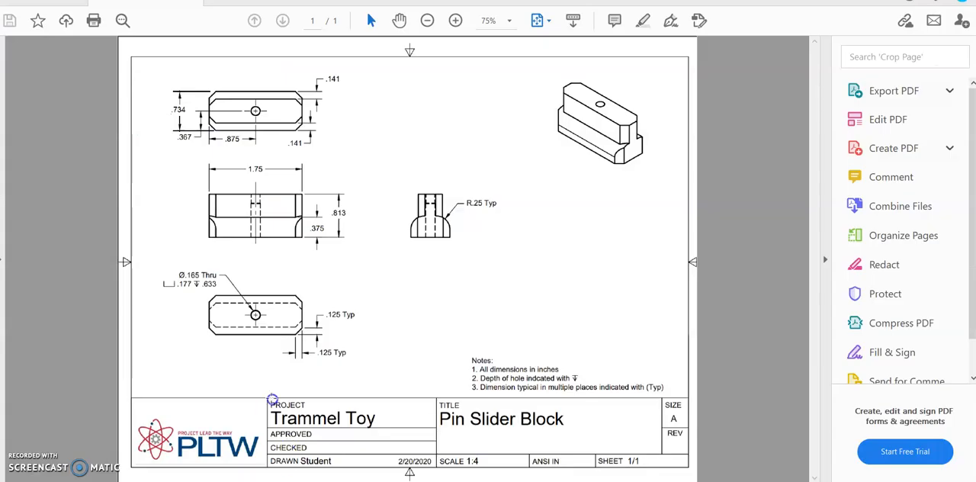
{"action": "key", "text": "alt+Tab"}
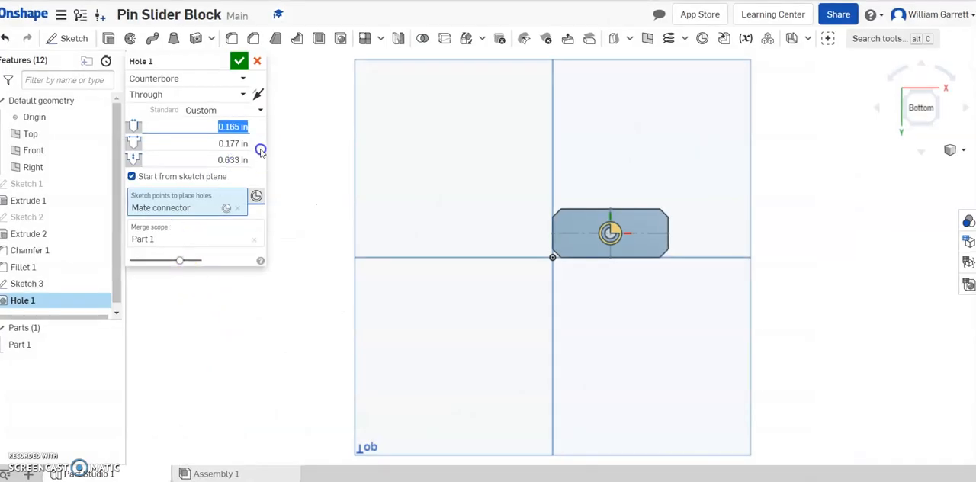
{"action": "left_click", "coordinate": [235, 64]}
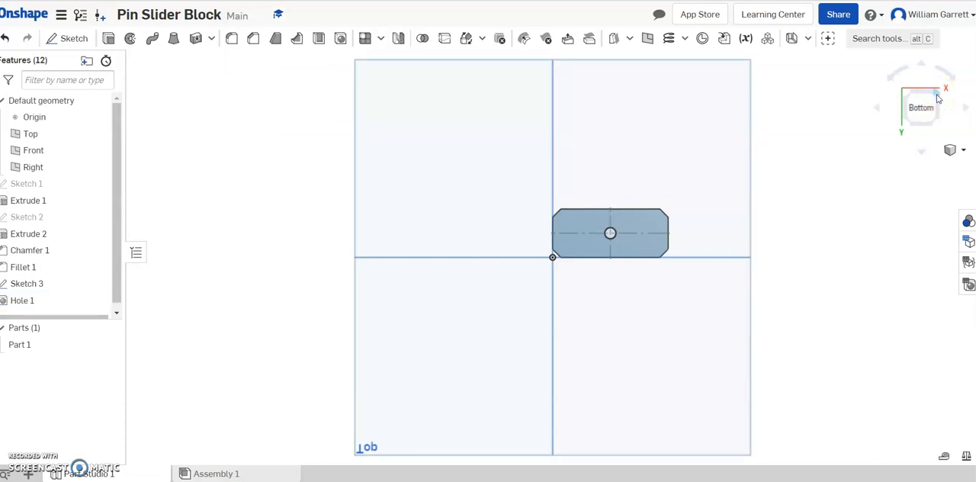
{"action": "left_click", "coordinate": [938, 97]}
{"action": "left_click", "coordinate": [937, 93]}
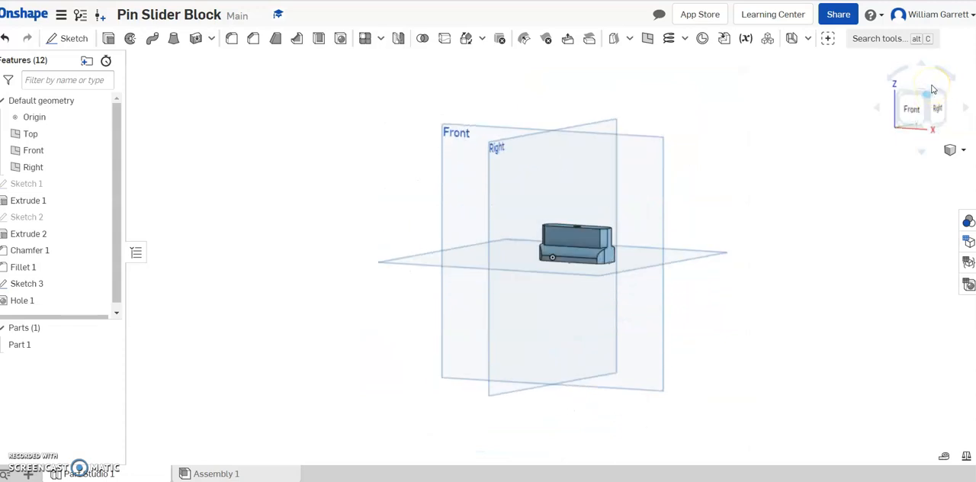
{"action": "scroll", "coordinate": [574, 265], "scroll_direction": "up", "scroll_amount": 3}
{"action": "scroll", "coordinate": [632, 283], "scroll_direction": "up", "scroll_amount": 3}
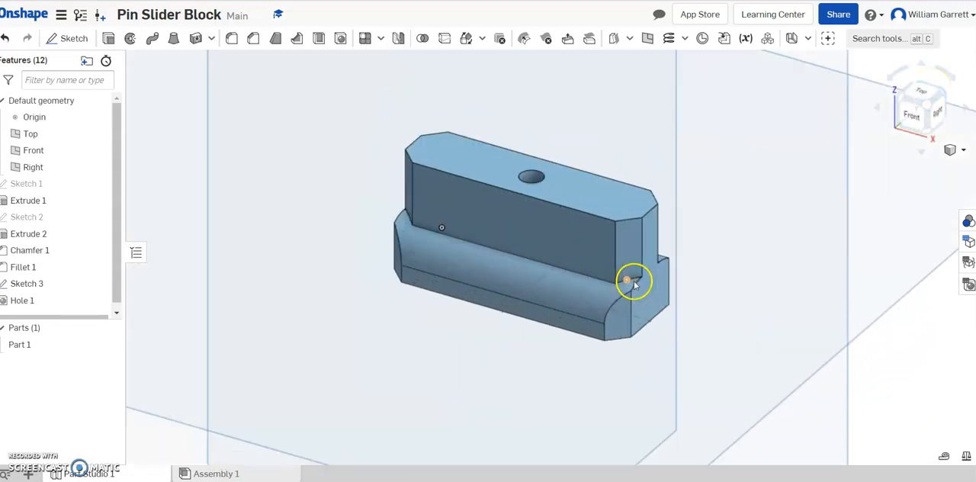